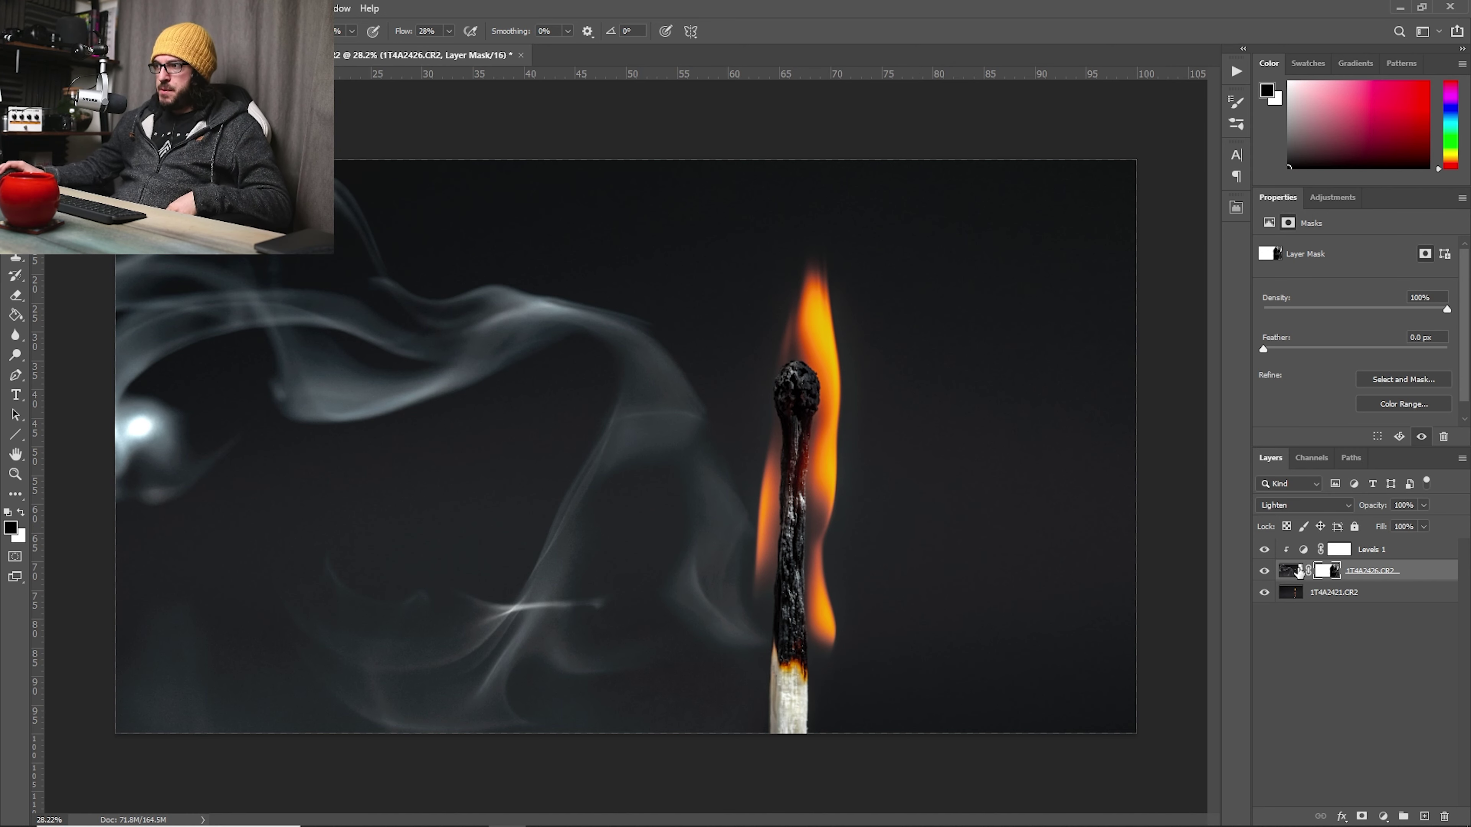
Step: Select the Levels 1 layer and merge all visible layers into a new layer above it, keeping the originals
left_click(1263, 571)
left_click(1263, 571)
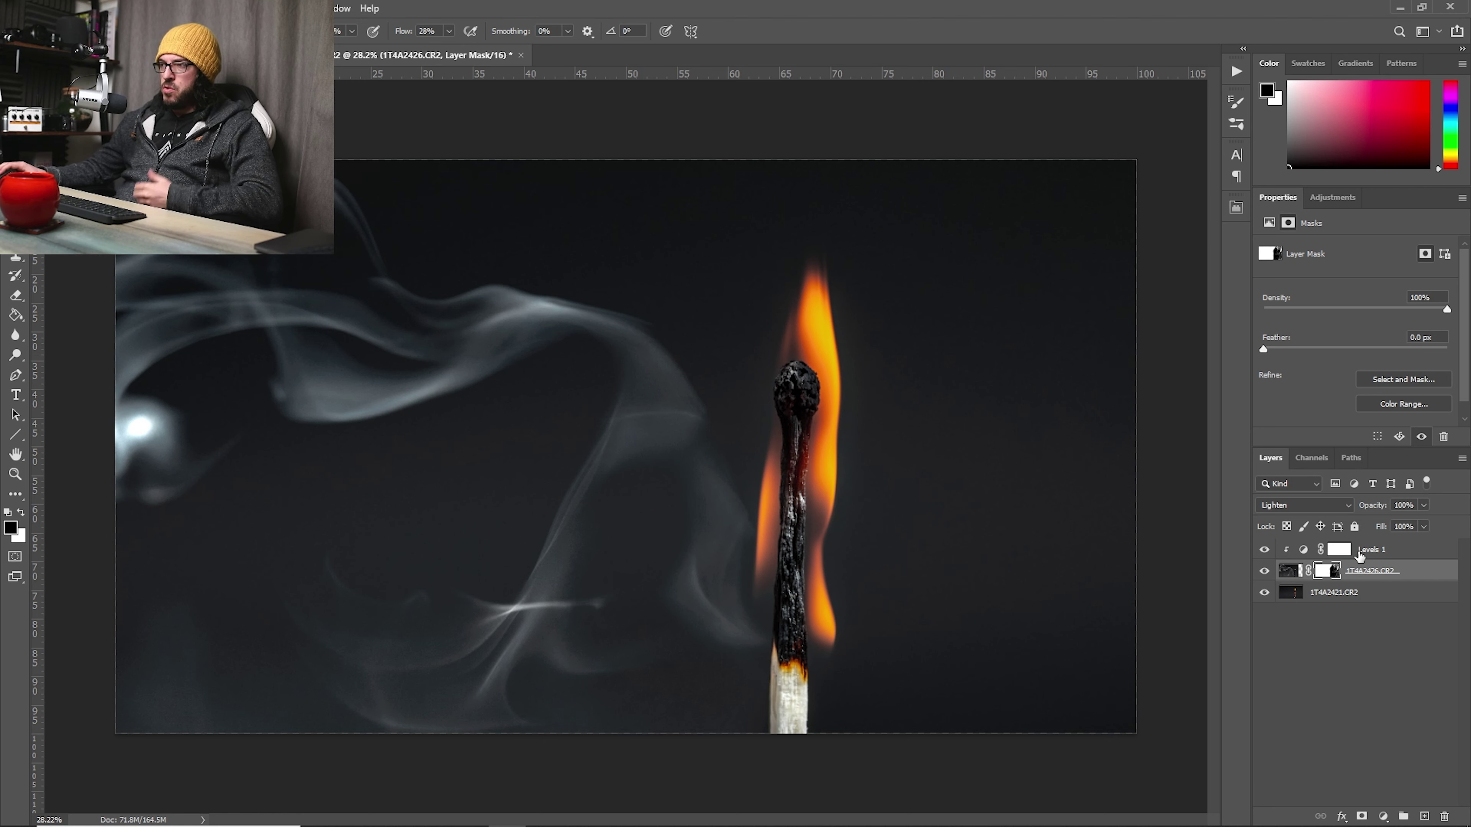
left_click(1338, 550)
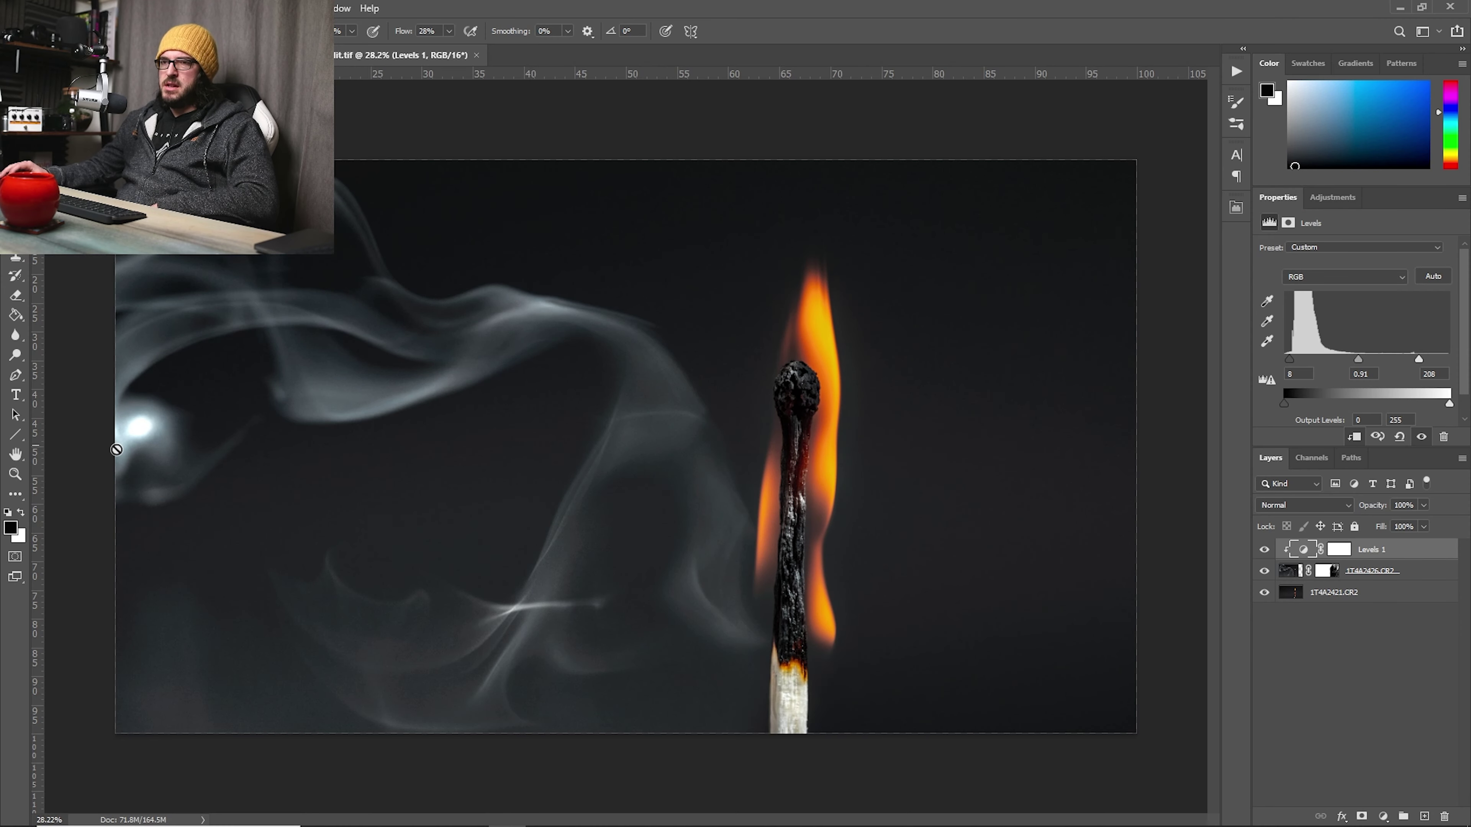
key("z")
left_click(131, 426)
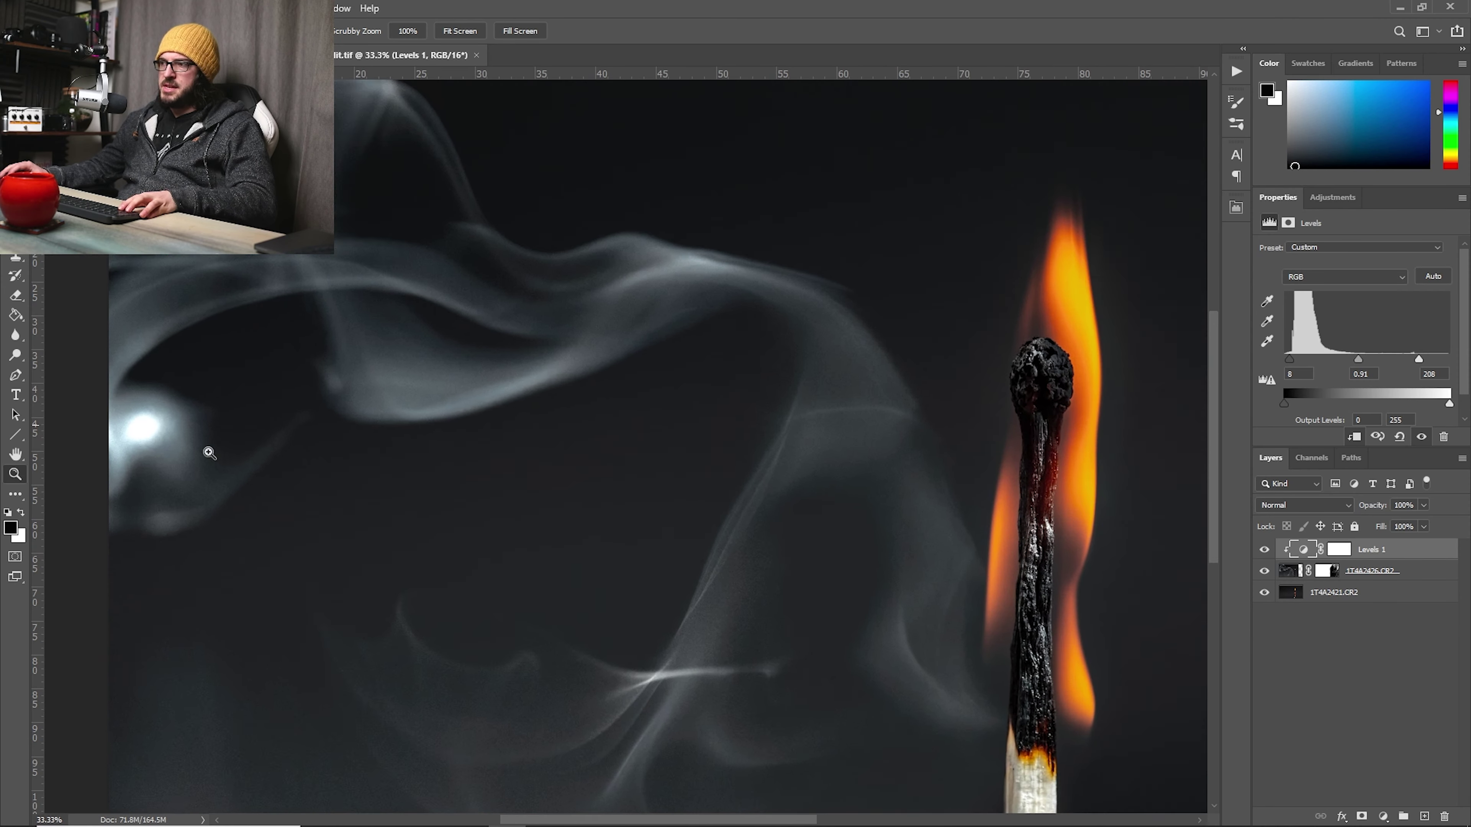
key("alt+l")
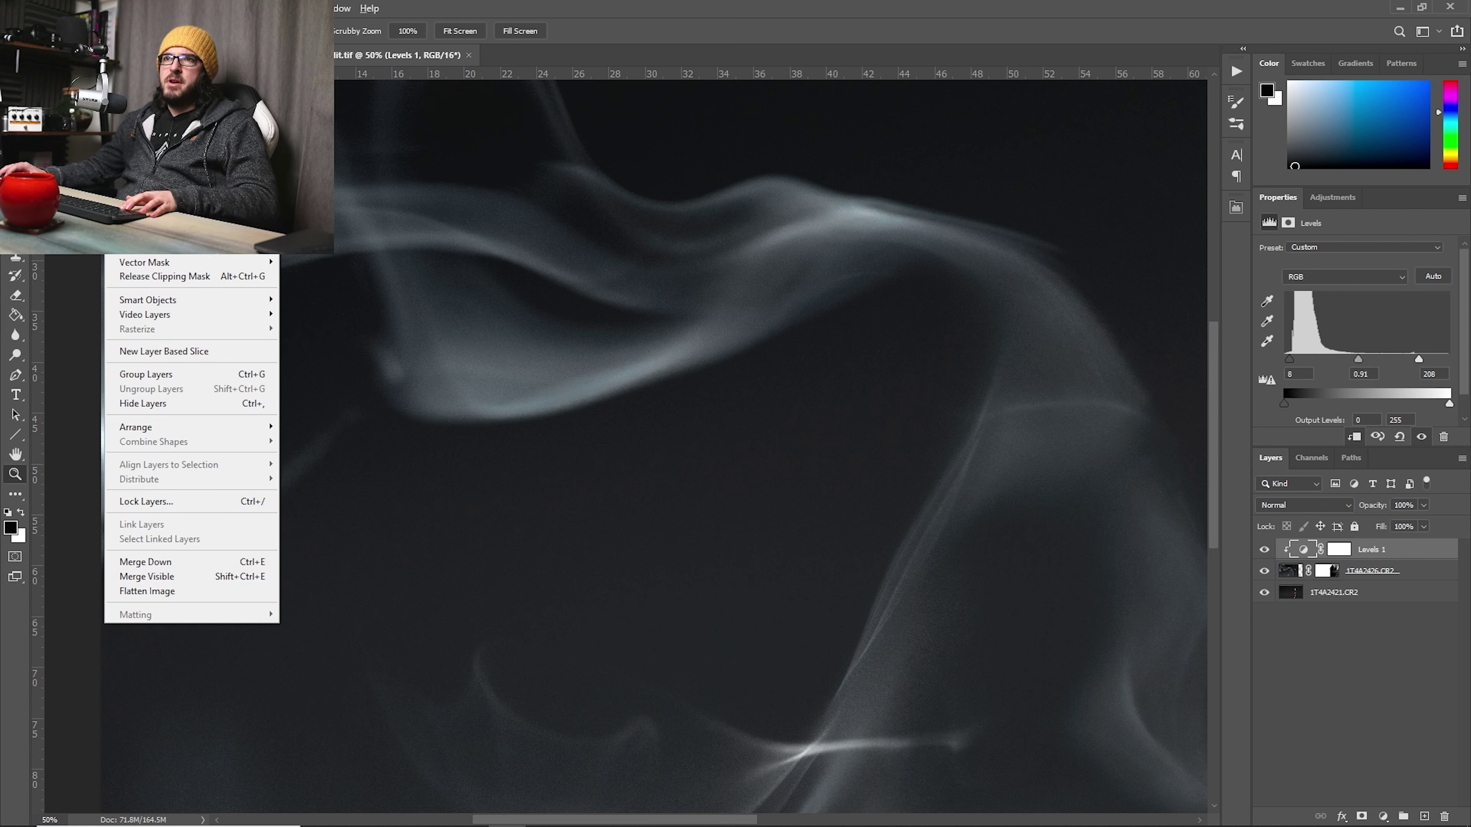
left_click(186, 583, "alt")
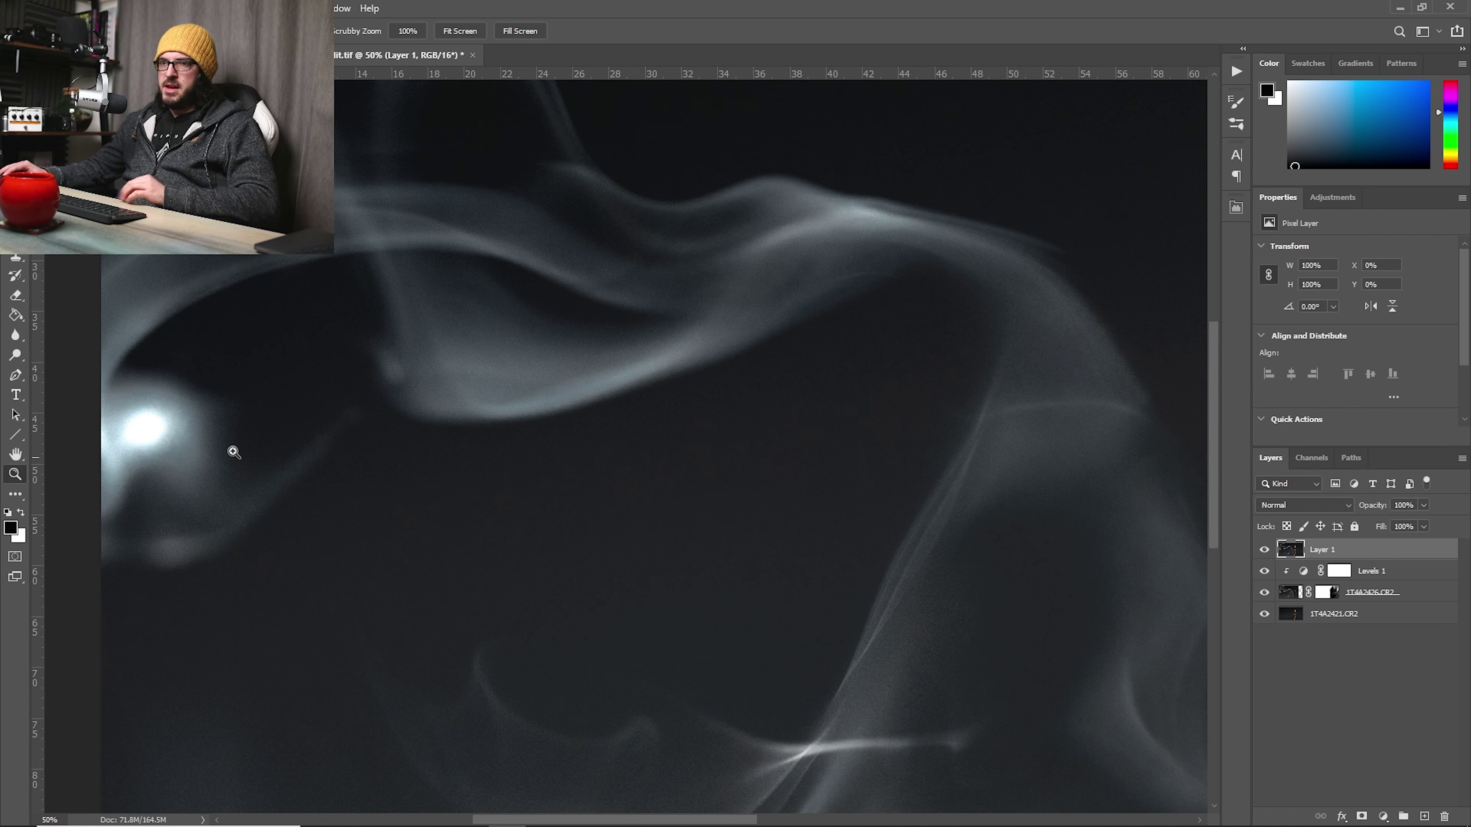
Step: Cover the bright spot at the smoke's left edge using the Clone Stamp and the Patch tool, sampling softer smoke
left_click_drag(235, 384, 348, 468)
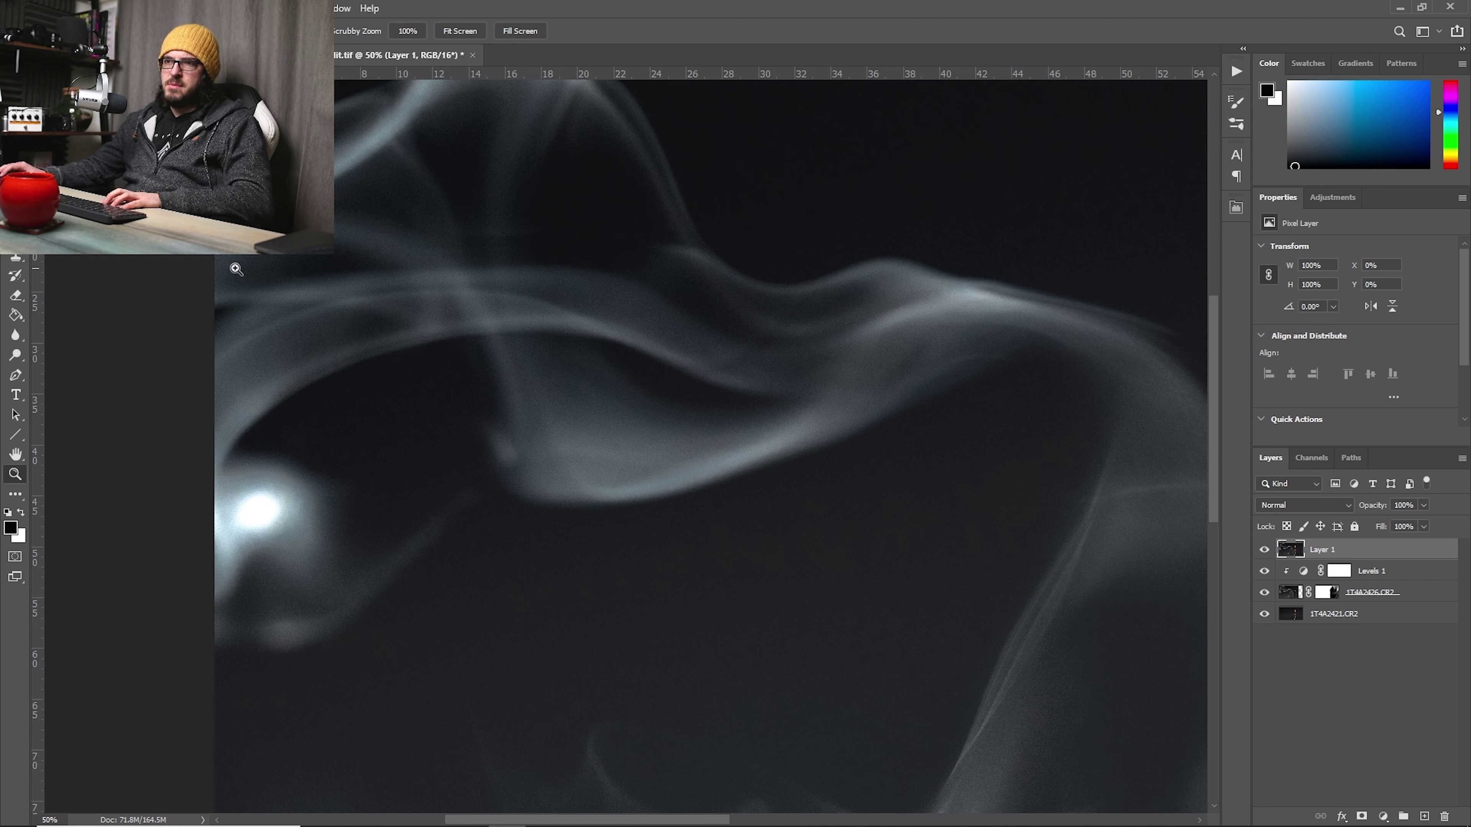
key("s")
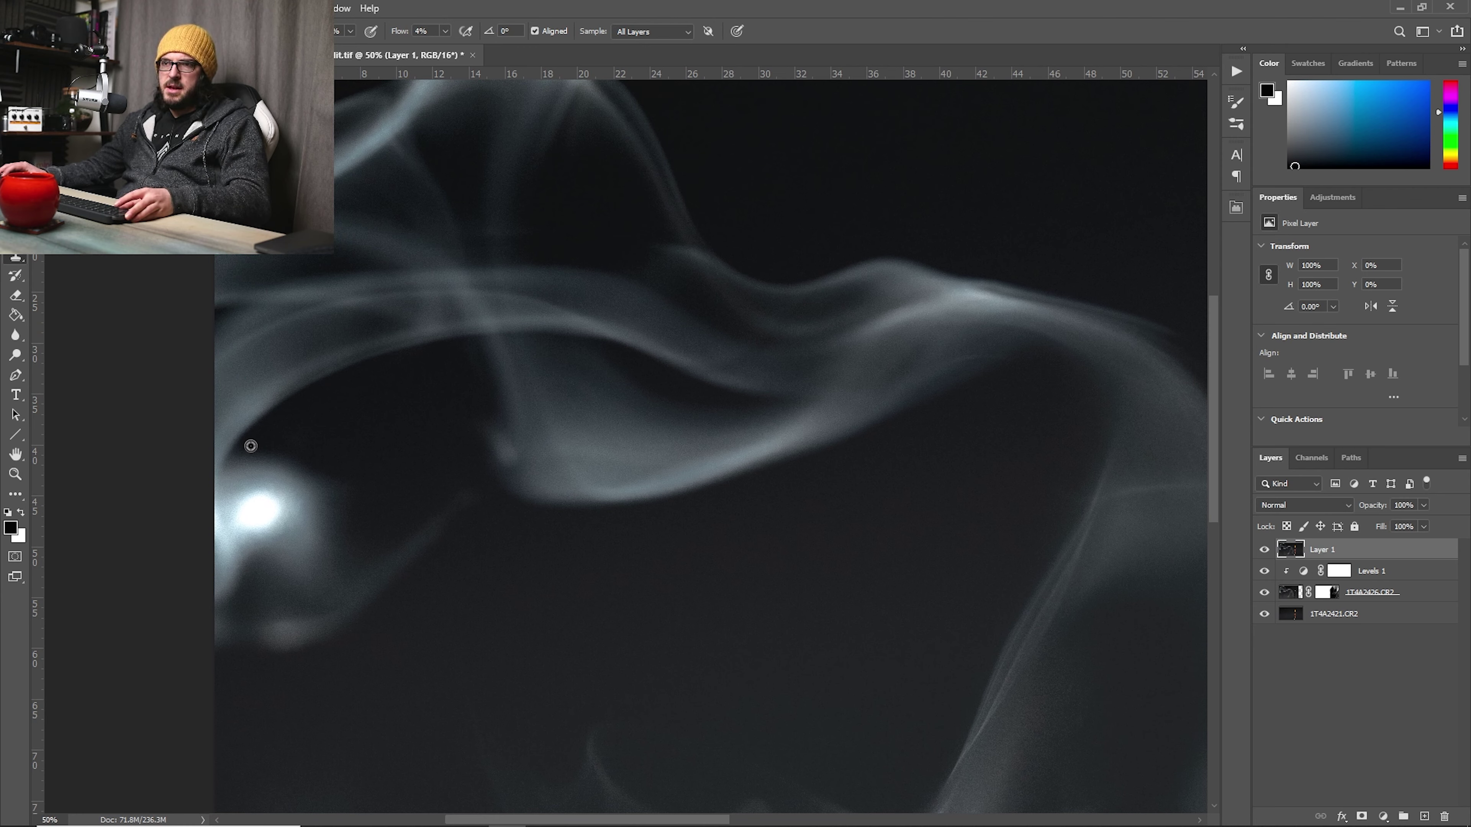
left_click_drag(263, 516, 249, 512)
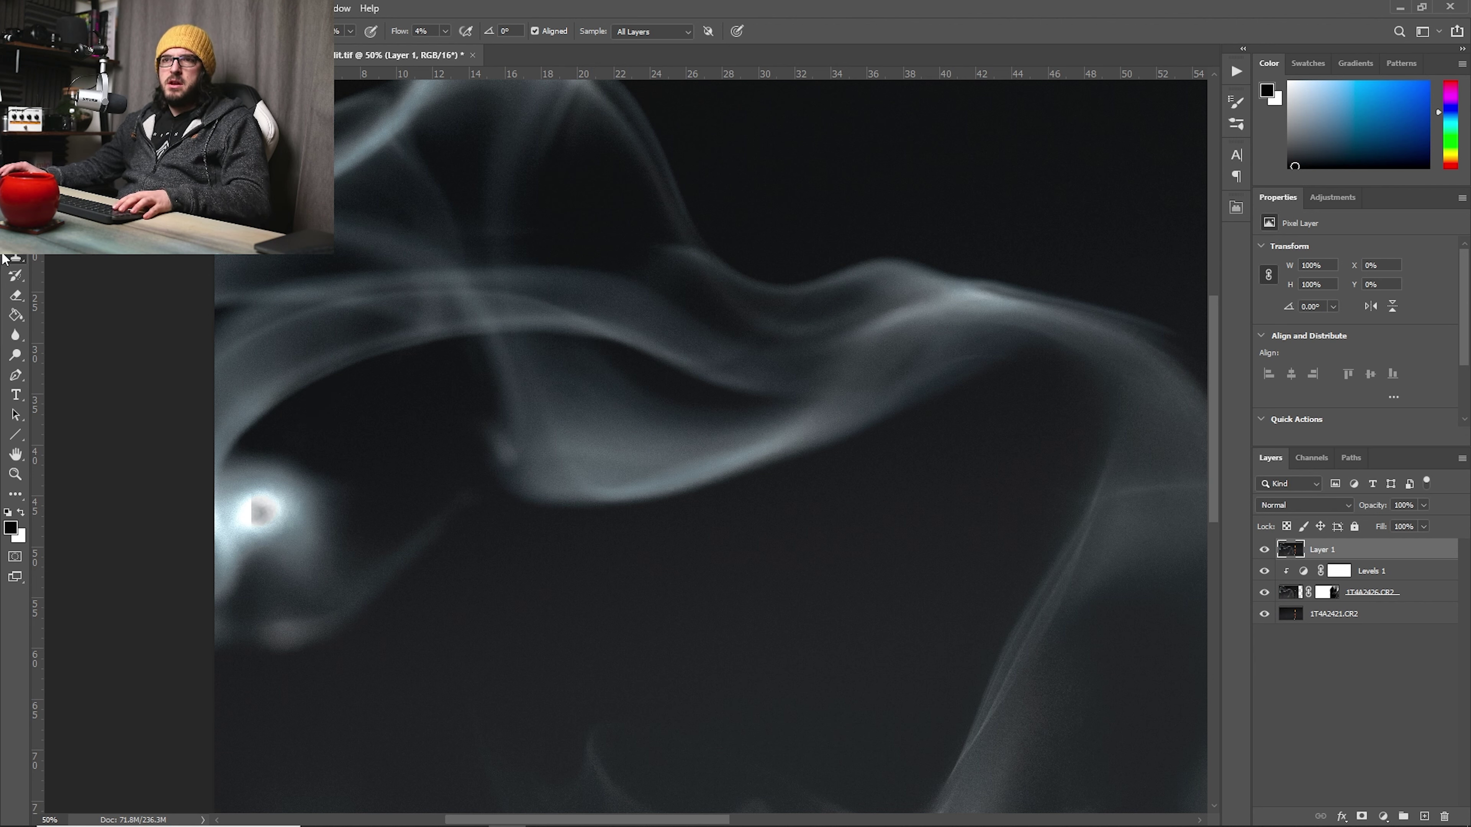
key("j")
mouse_move(270, 488)
left_mouse_down()
mouse_move(238, 480)
mouse_move(227, 535)
mouse_move(253, 547)
mouse_move(294, 516)
mouse_move(252, 440)
mouse_move(262, 370)
left_mouse_up()
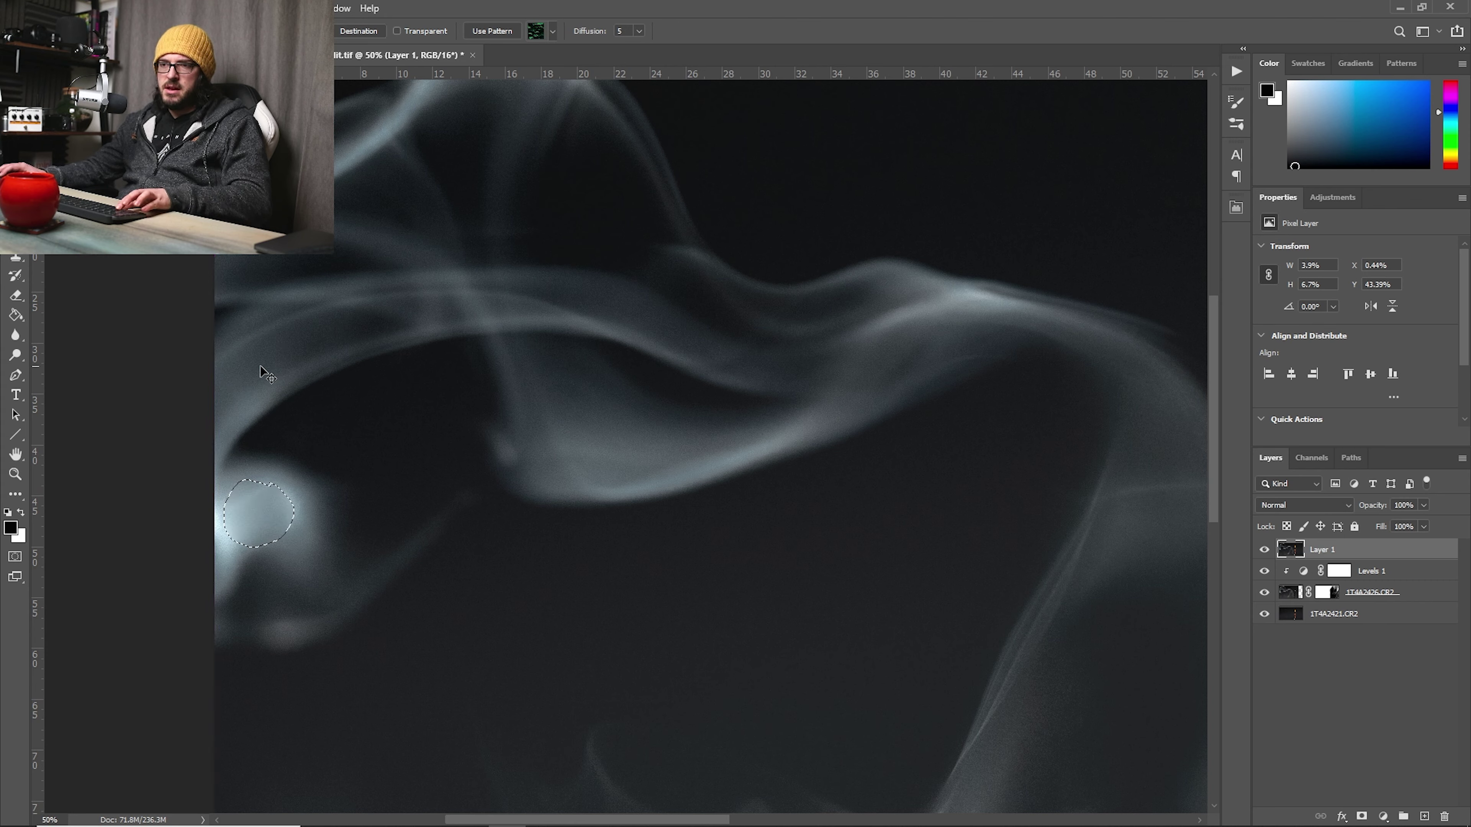
key("ctrl+d")
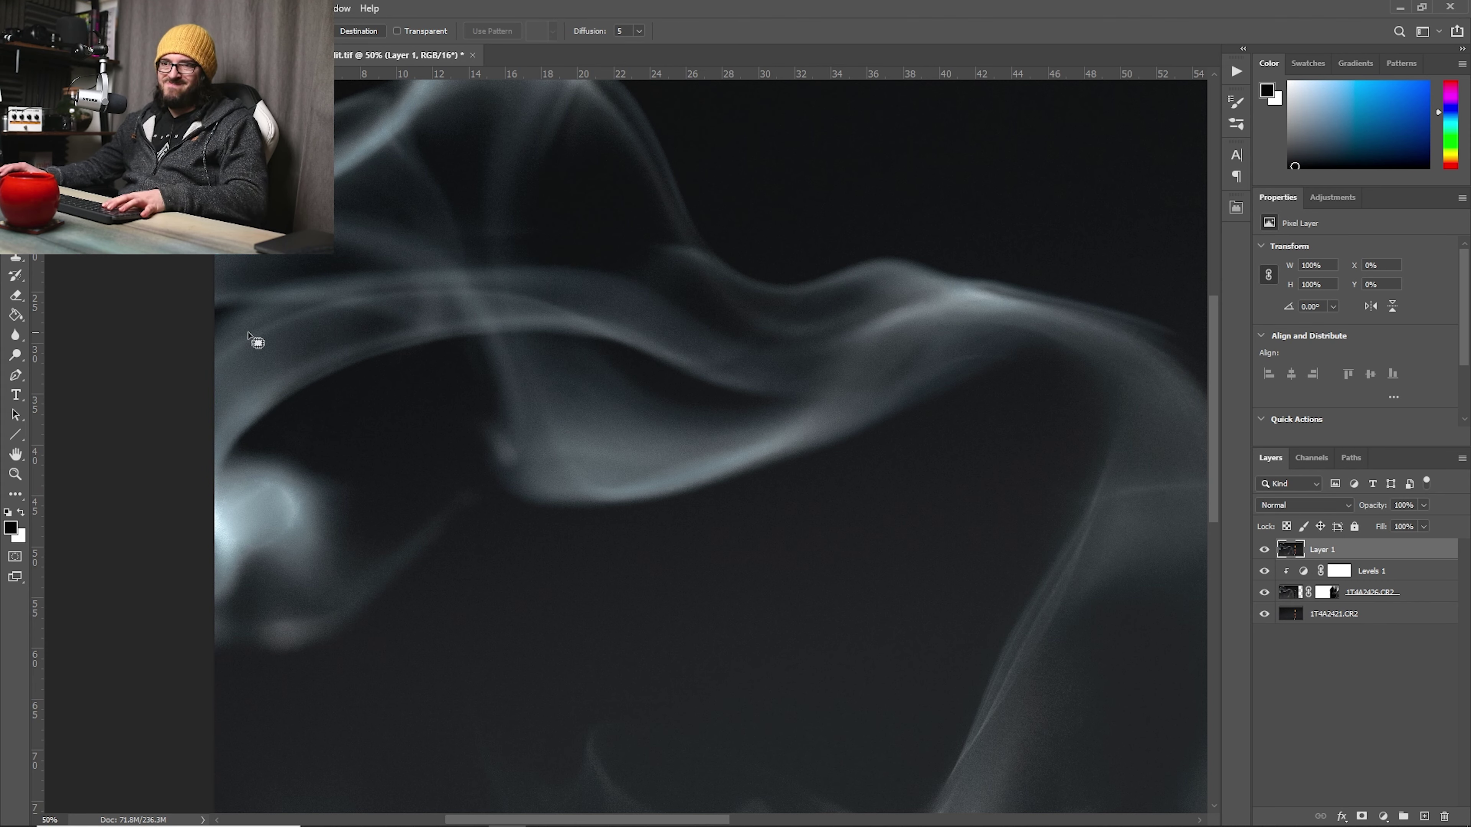
Step: Blend the rim of the patched area with the Spot Healing Brush, then show the whole image
right_click(16, 216)
left_click(70, 215)
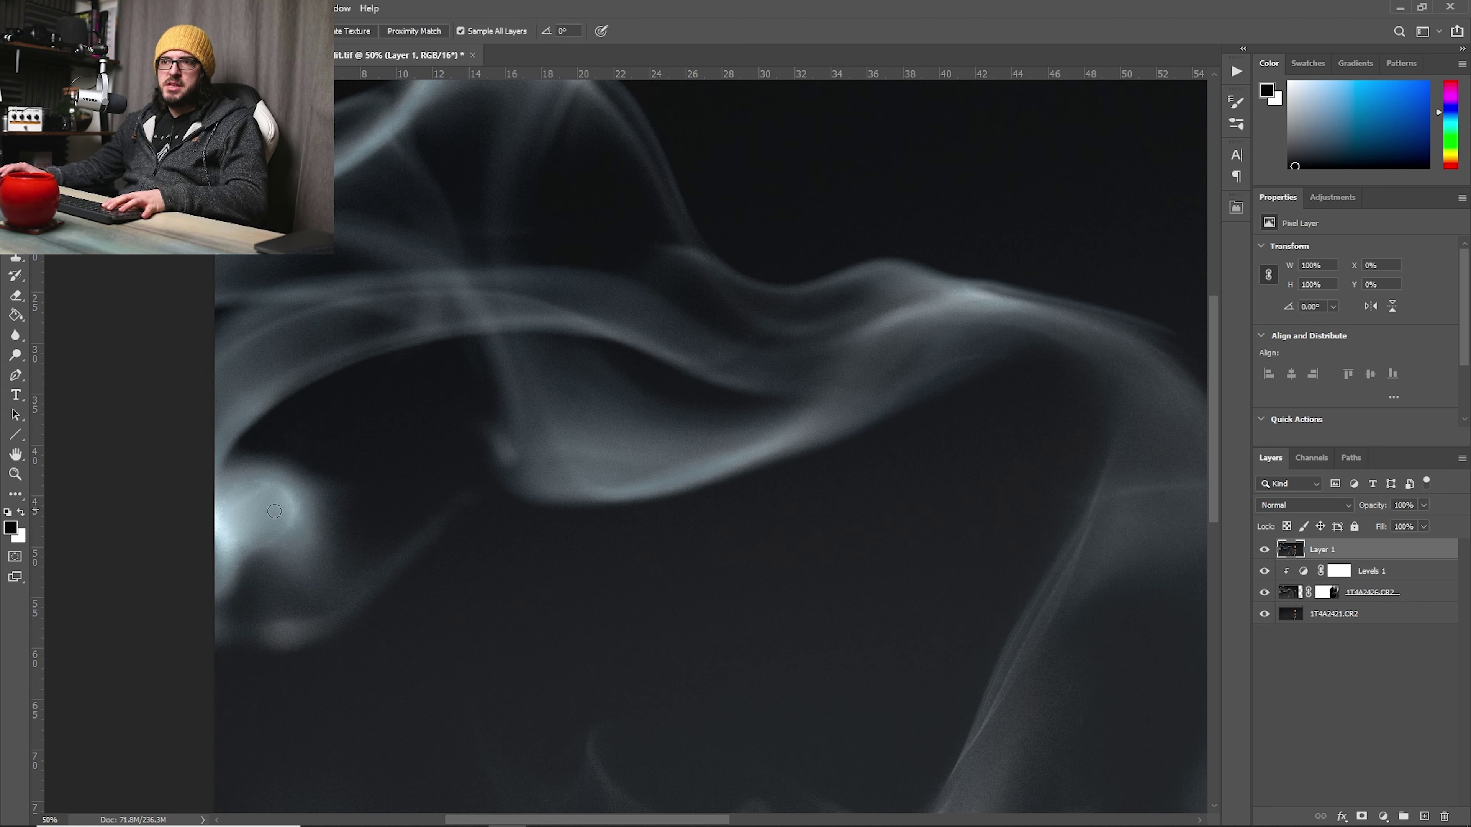
mouse_move(291, 543)
left_mouse_down()
mouse_move(273, 487)
mouse_move(292, 513)
left_mouse_up()
key("z")
right_click(510, 506)
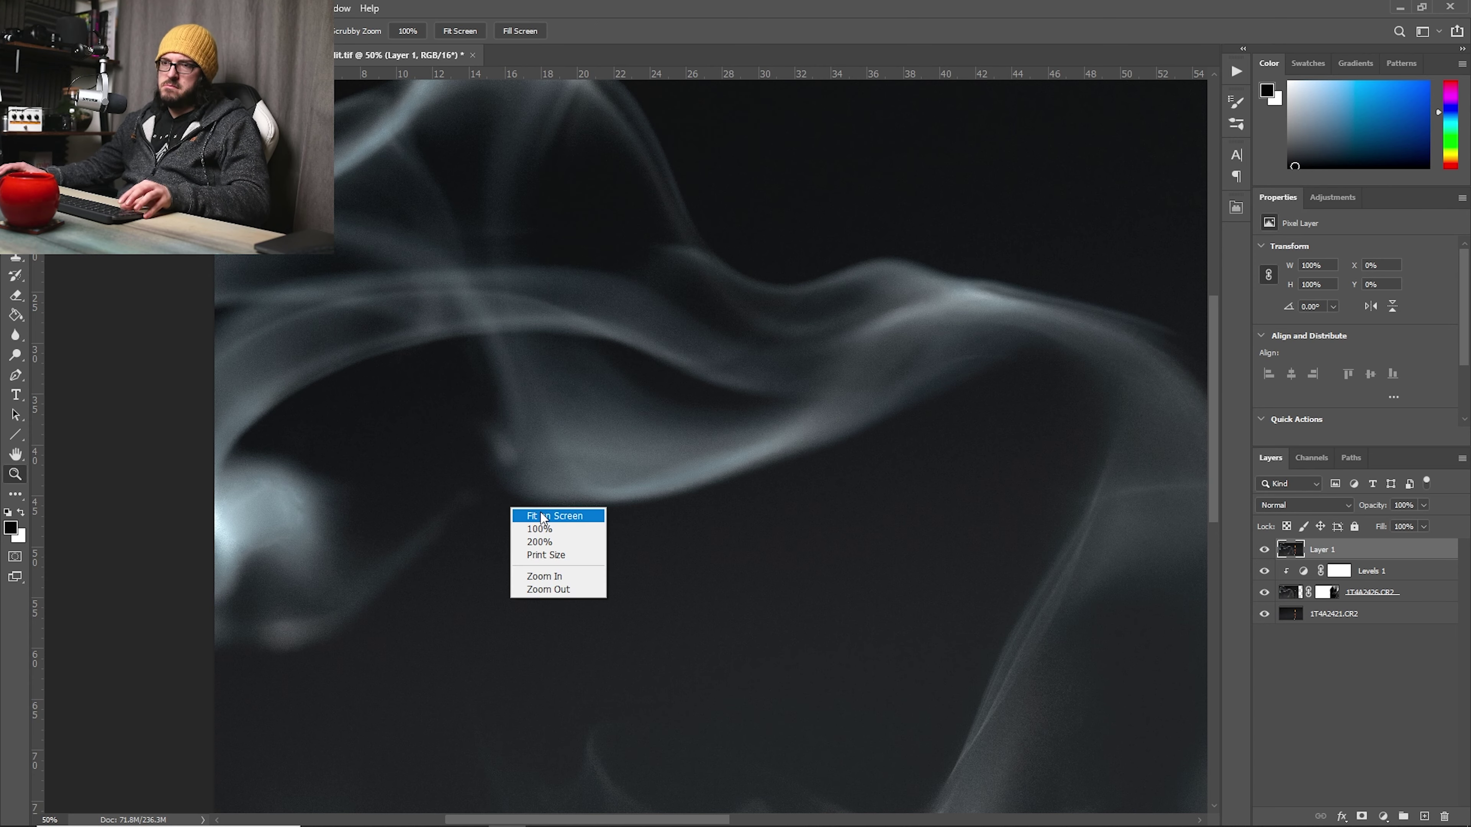
left_click(540, 512)
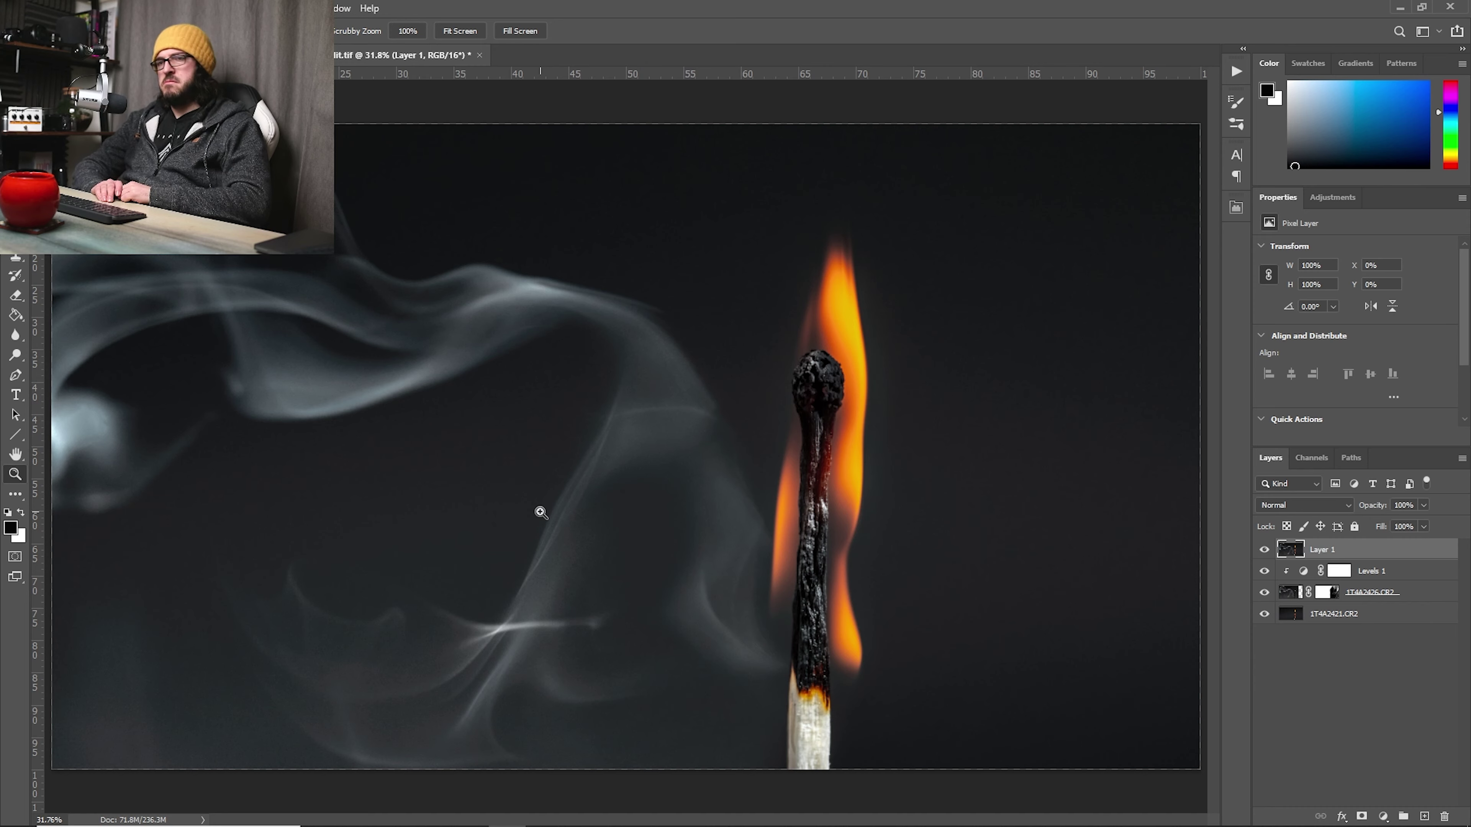
Step: Inspect the smoke at 100%, save the retouched image and switch to Lightroom to check the photo
key("ctrl+1")
key("s")
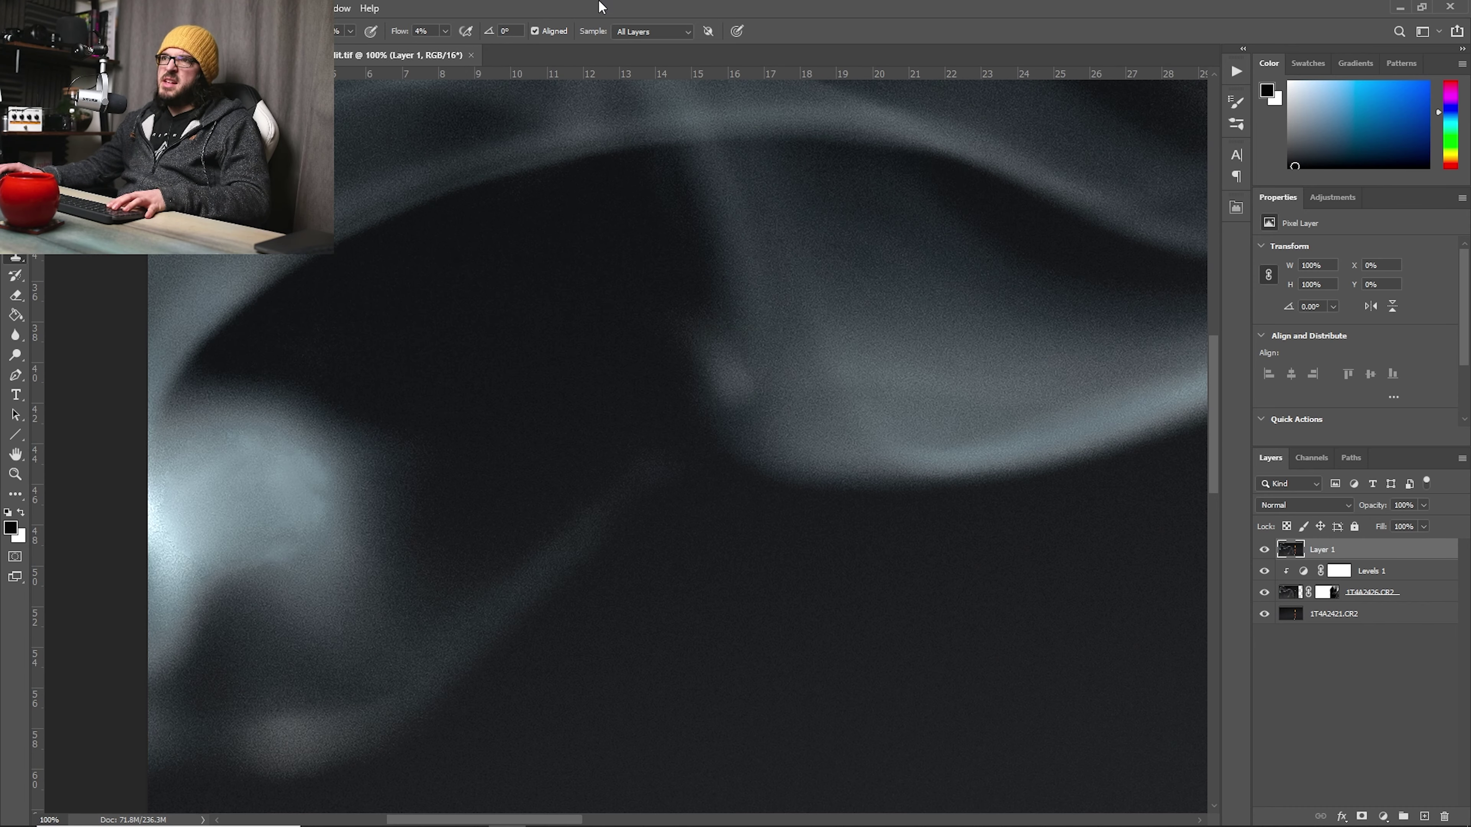
left_click_drag(778, 381, 647, 480)
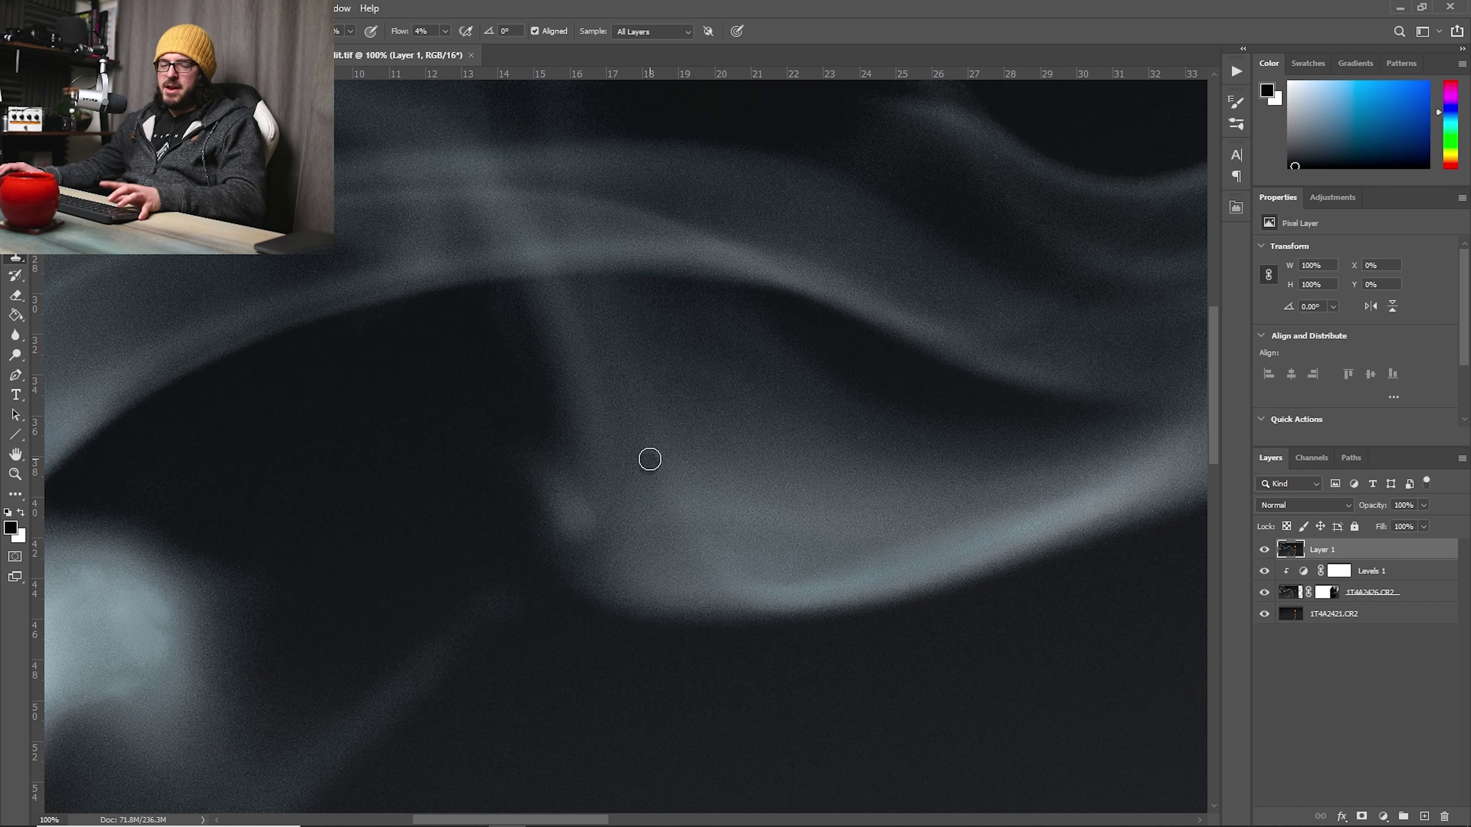
key("z")
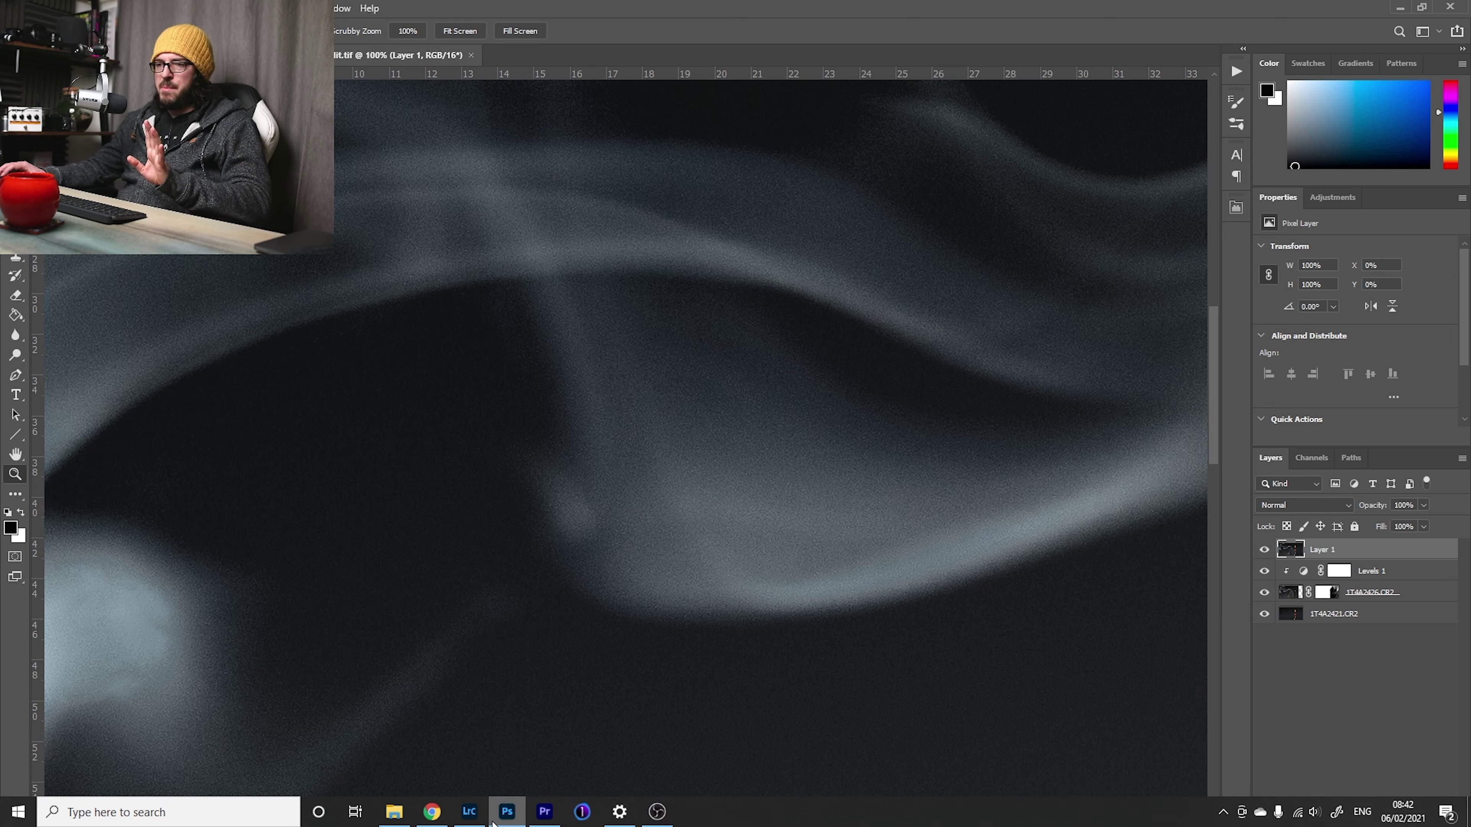
left_click(479, 820)
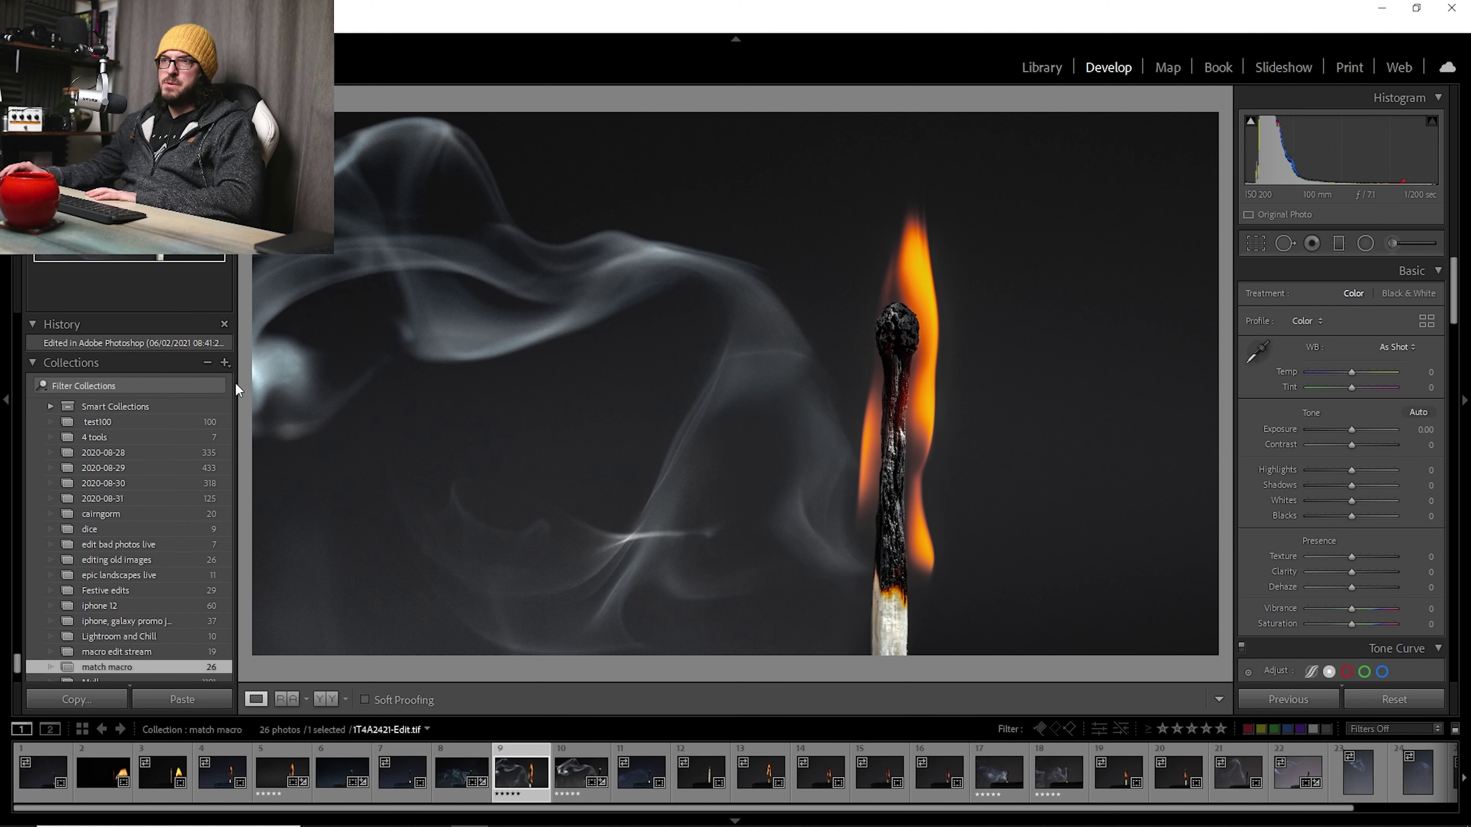
Step: Switch back to Photoshop, hide Layer 1 and select the image of the 1T4A2426.CR2 smoke layer
left_click(506, 812)
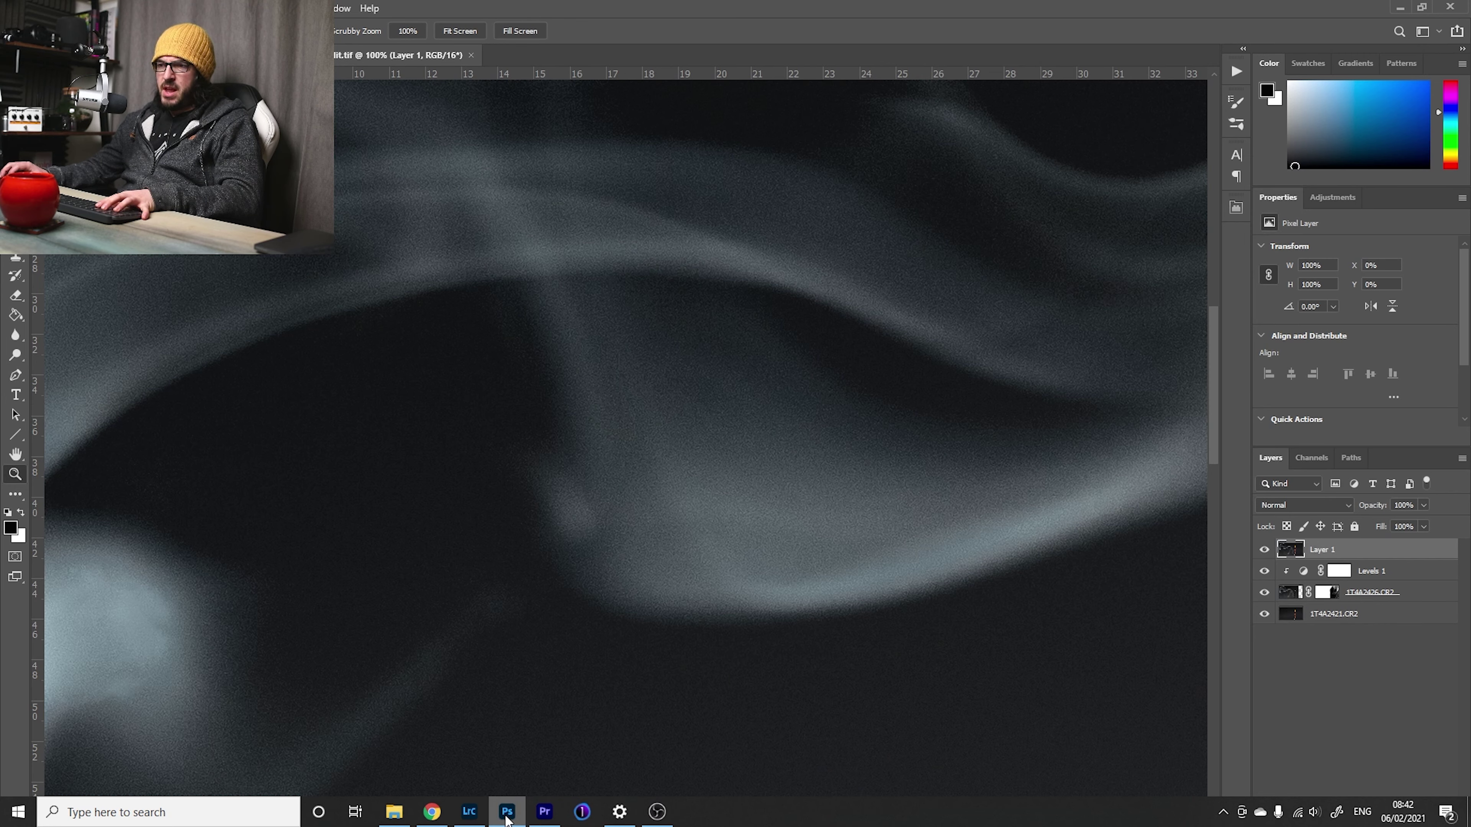
right_click(686, 440)
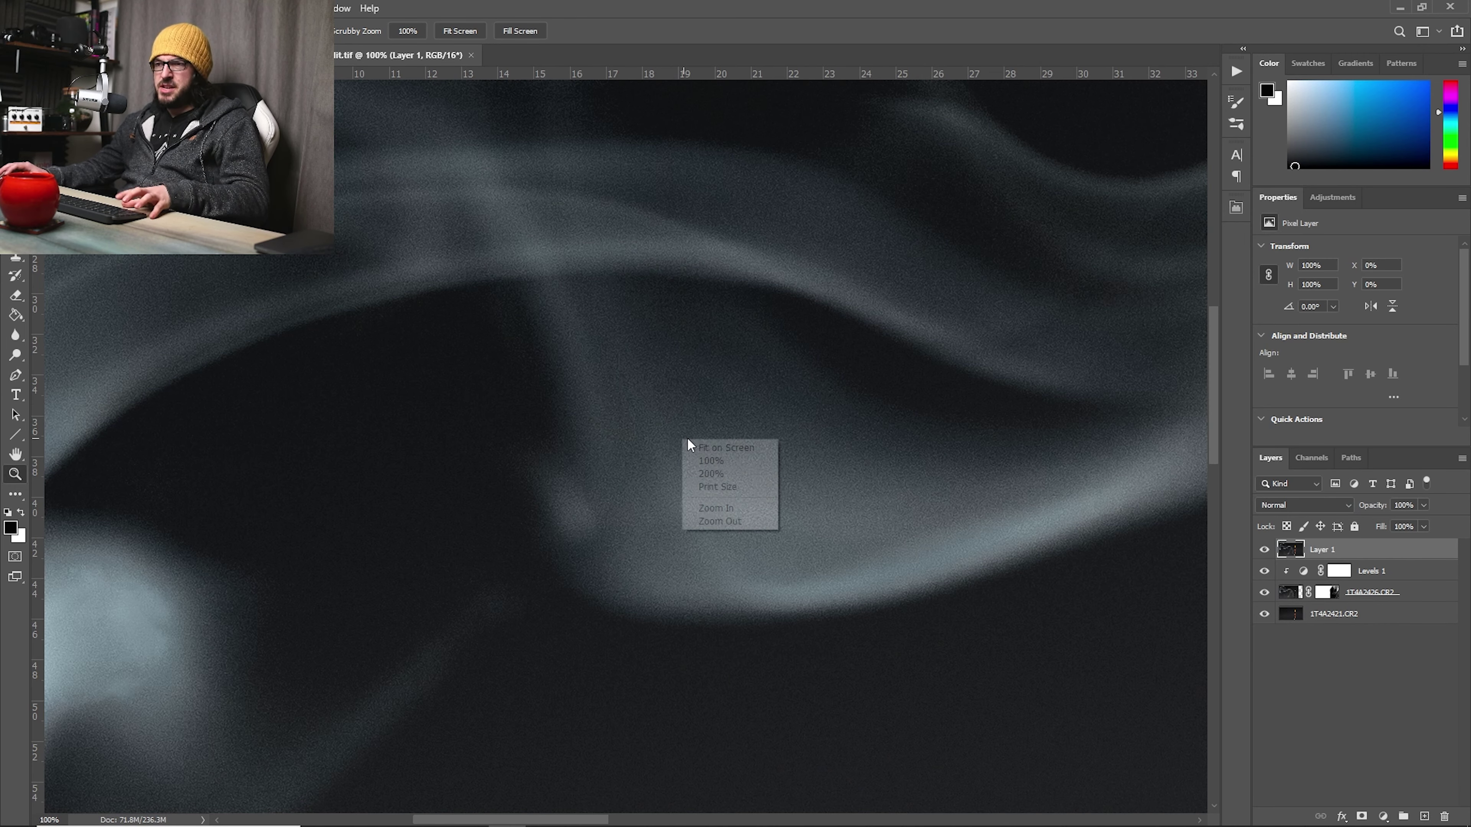
left_click(721, 450)
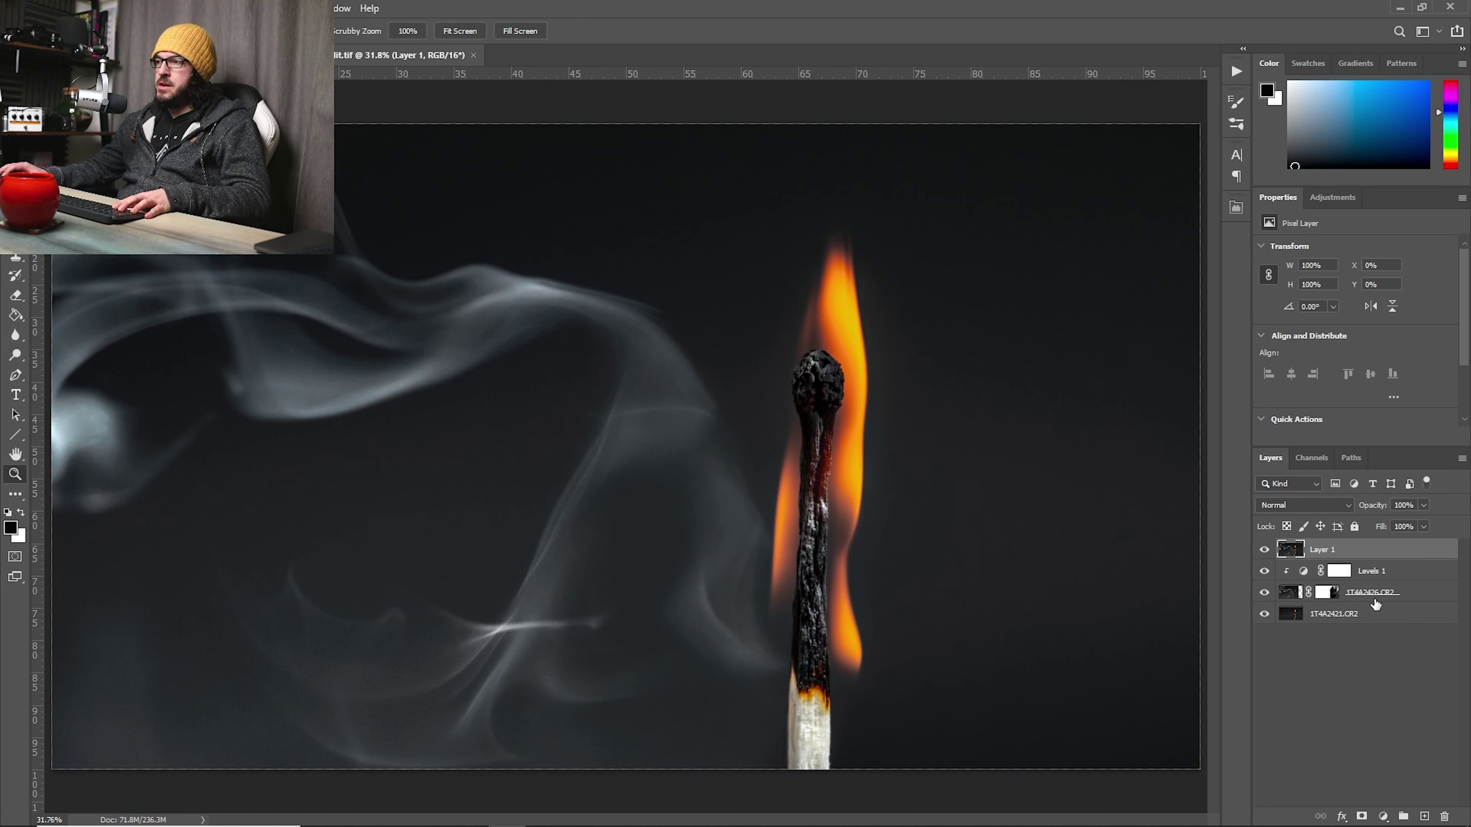
left_click(1263, 553)
left_click(1309, 585)
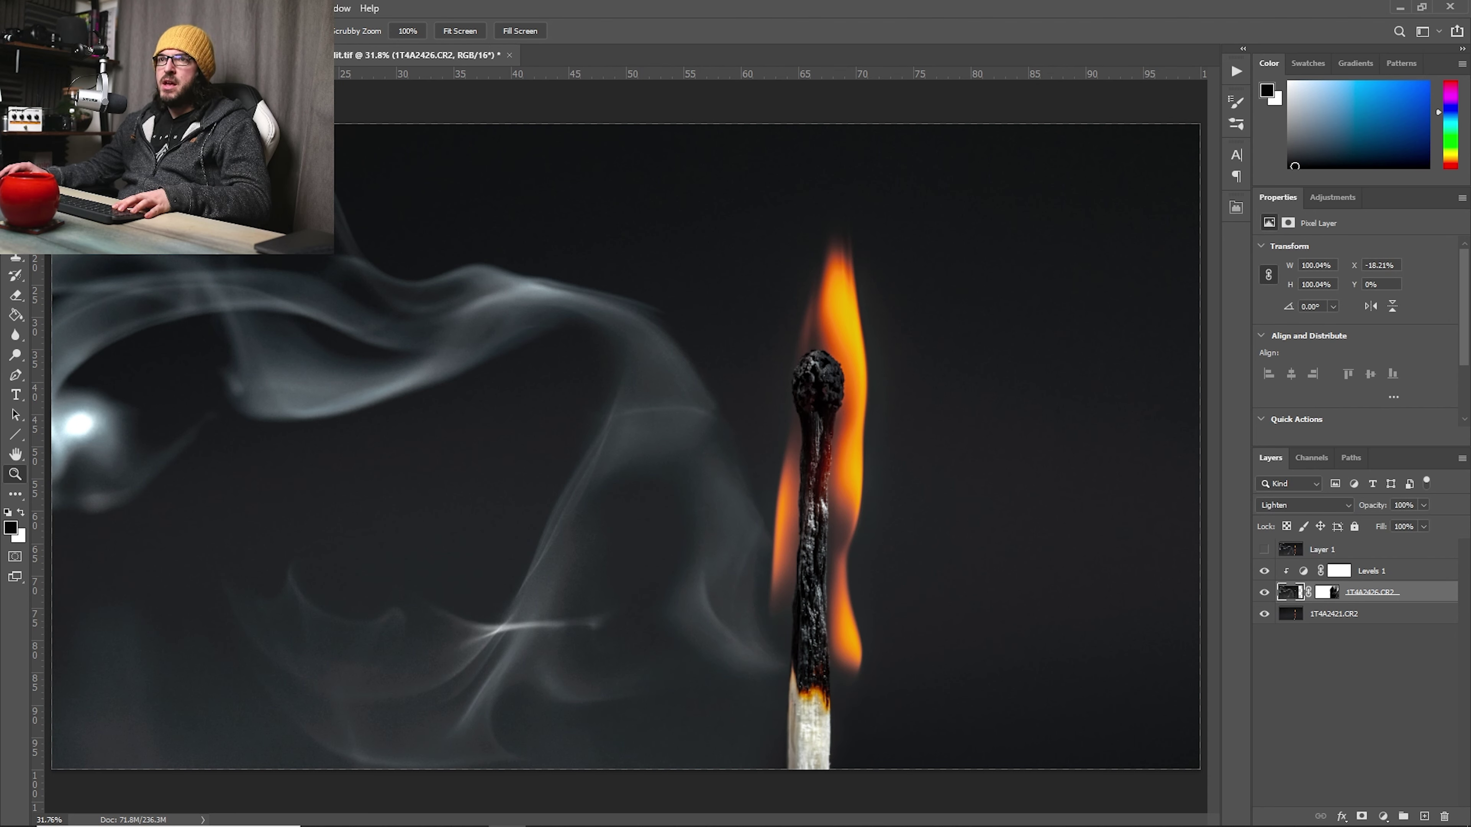
Step: Apply Puppet Warp to the smoke layer, pinning the surrounding smoke and pulling the bright spot out past the left edge
key("alt+e")
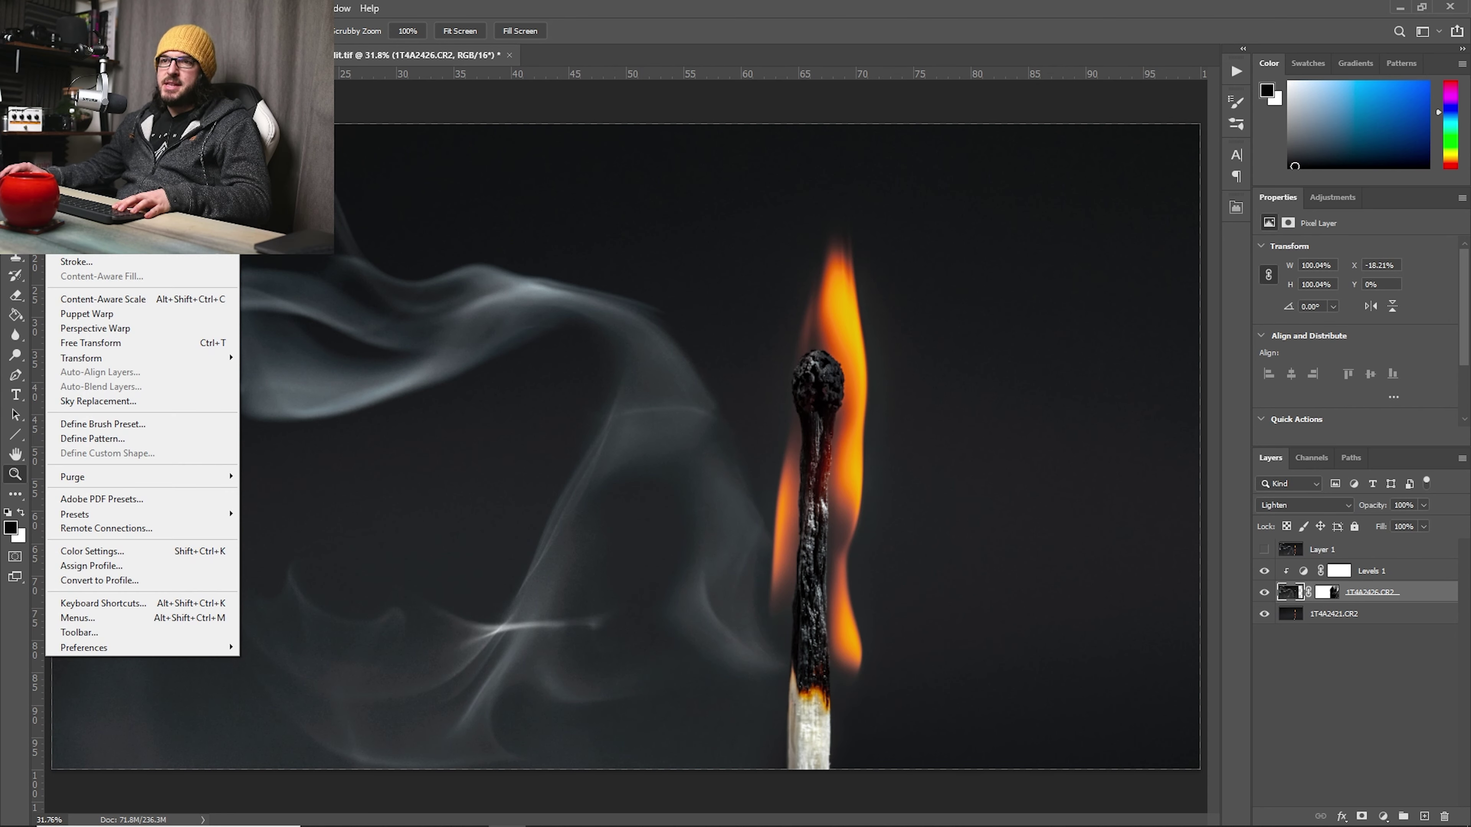
left_click(165, 316)
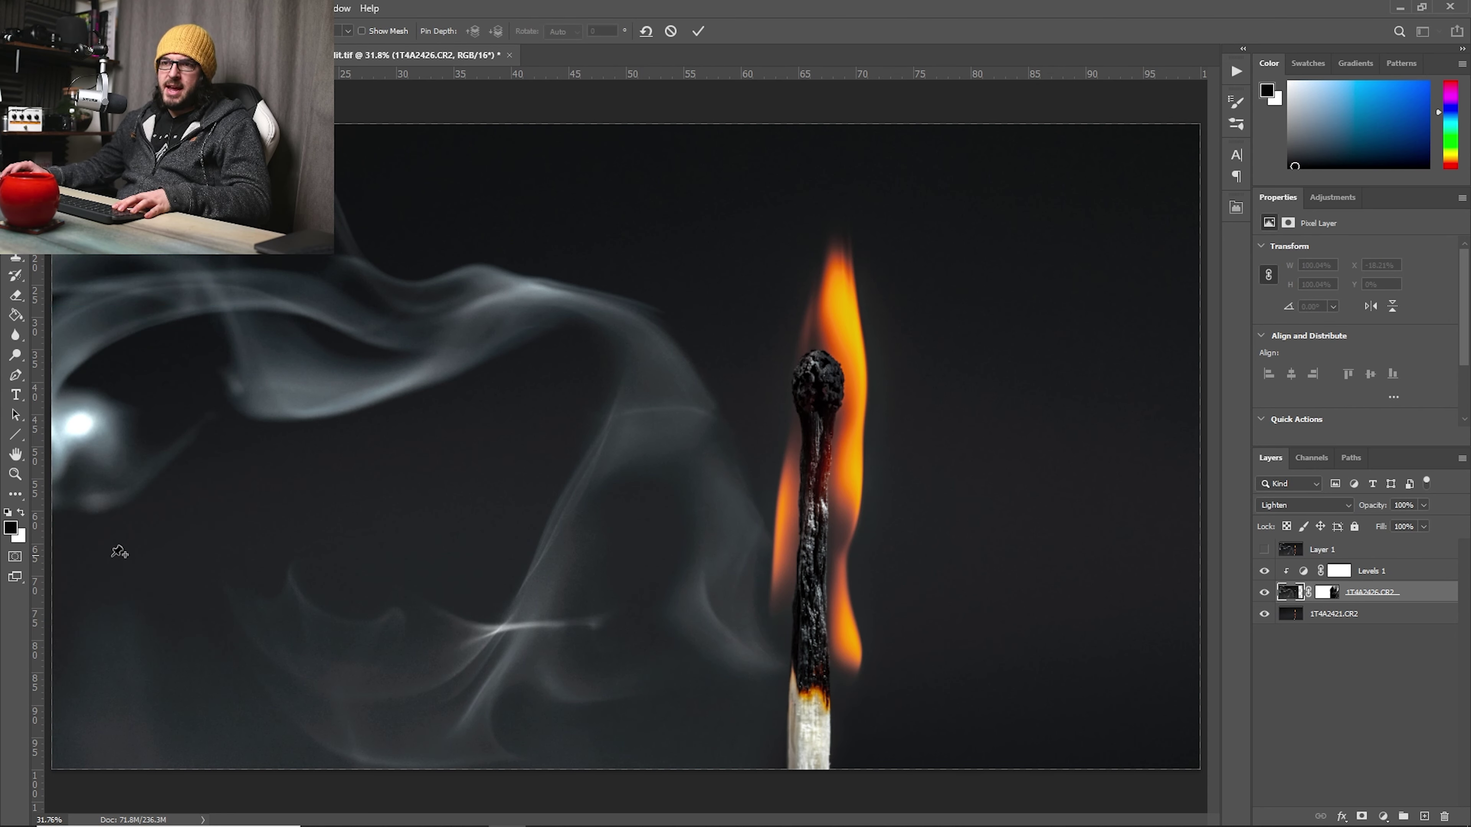
left_click(94, 607)
left_click(282, 615)
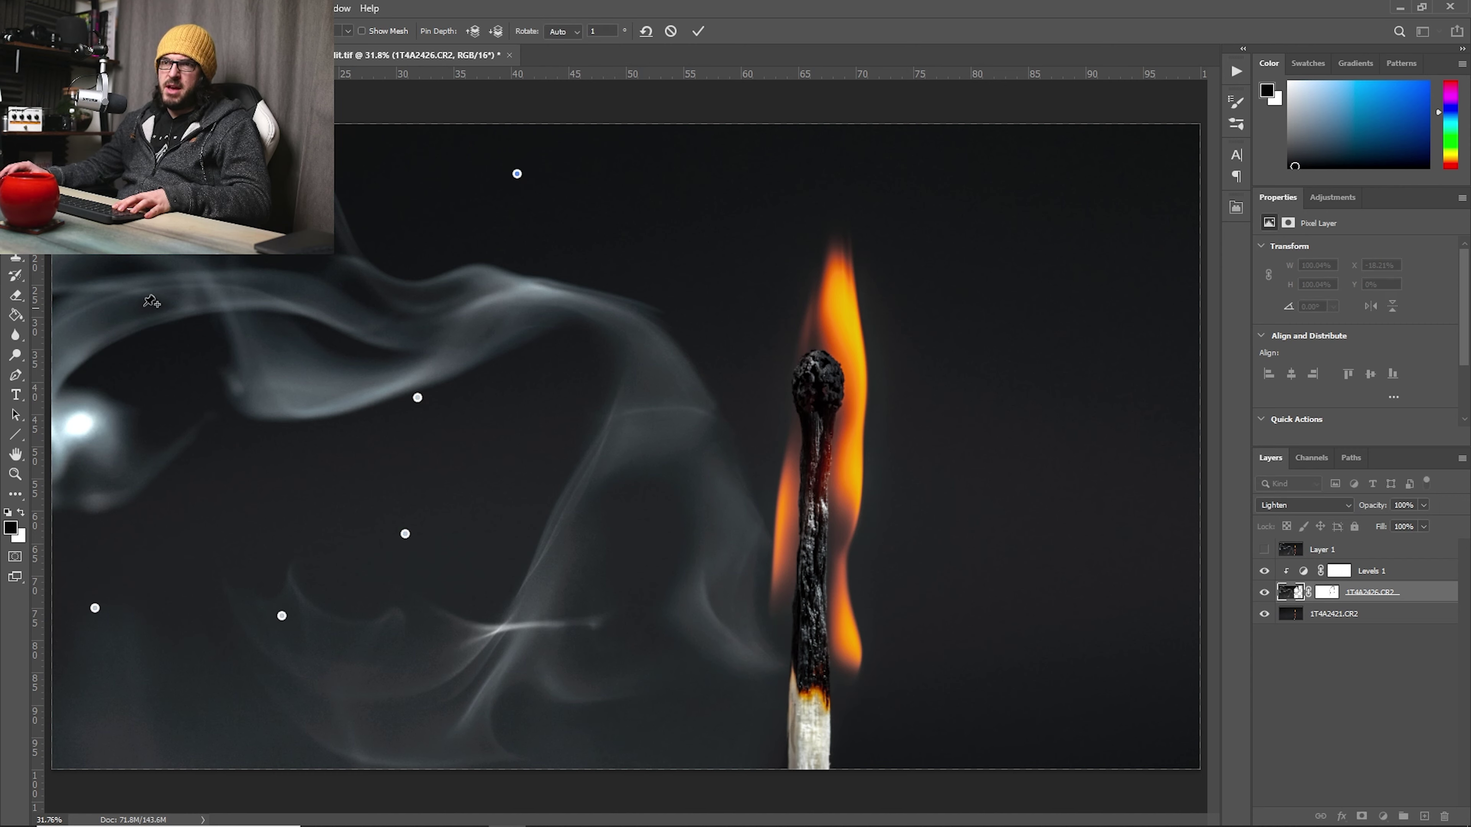
left_click_drag(106, 432, 44, 455)
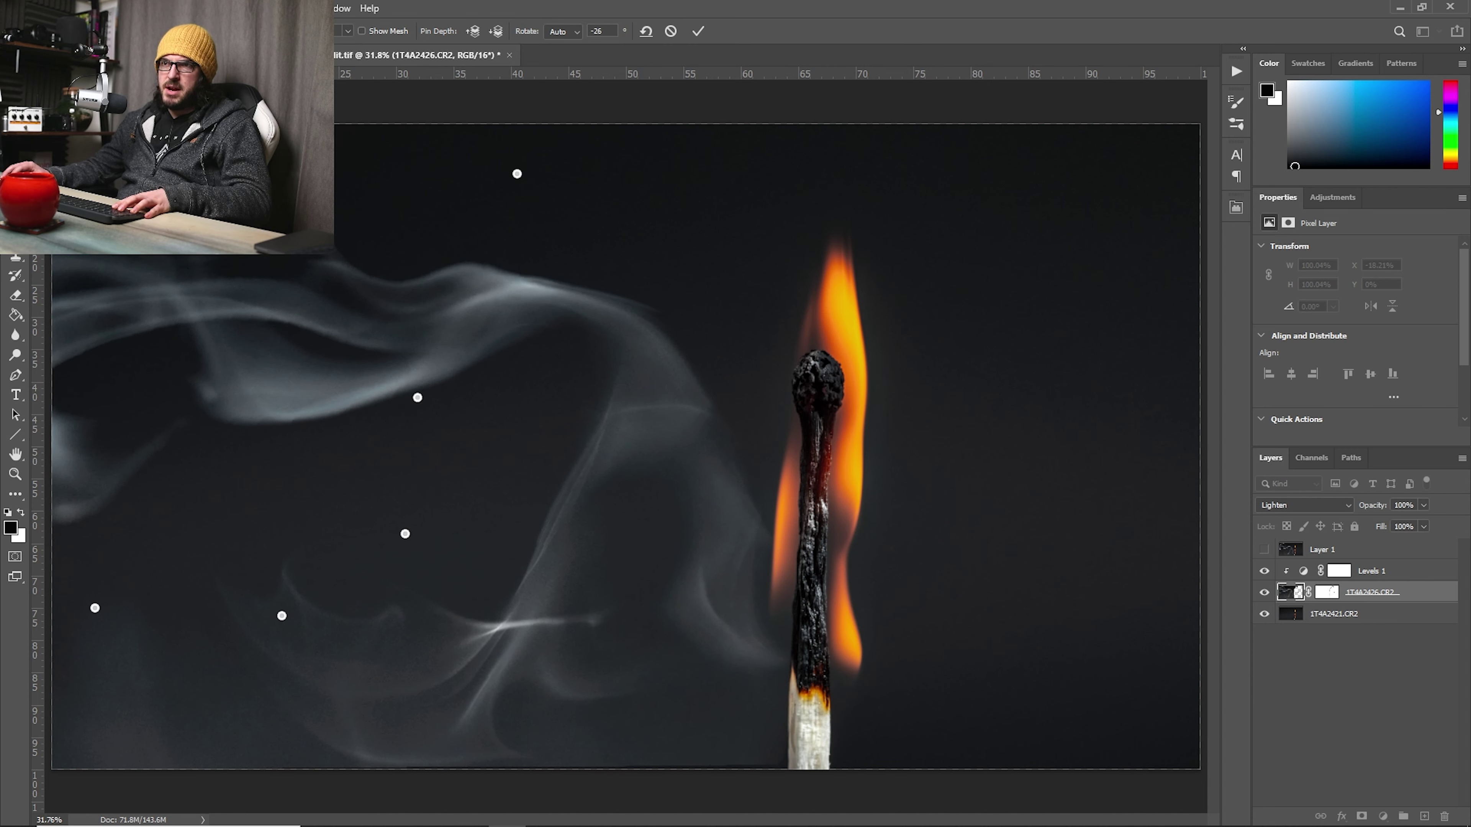
Step: Reshape the smoke's upper arc and lower wisps with additional warp pins and commit the Puppet Warp
left_click_drag(481, 262, 602, 246)
left_click_drag(752, 729, 711, 772)
left_click_drag(603, 725, 477, 752)
left_click_drag(784, 766, 794, 779)
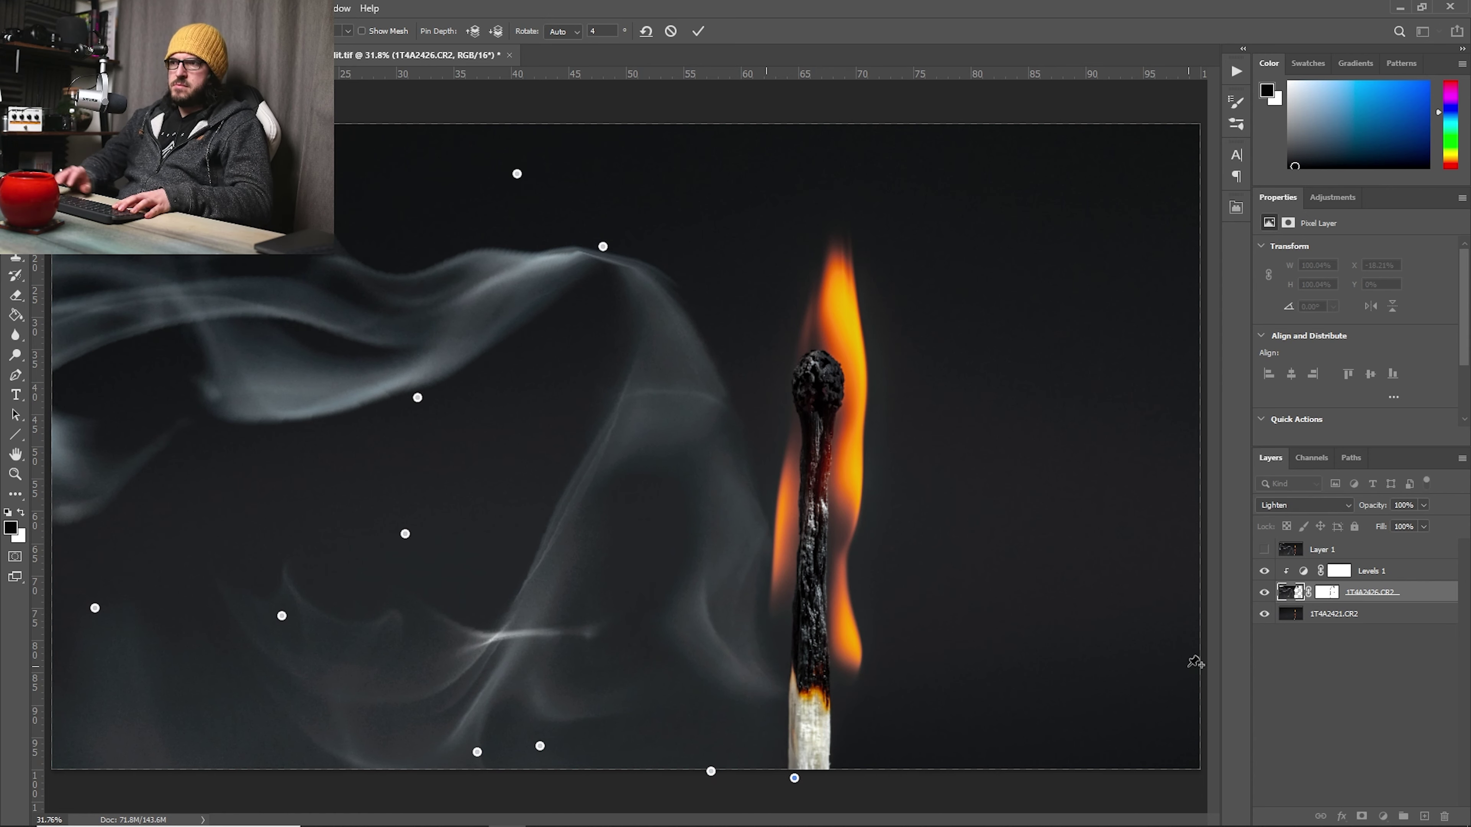
key("z")
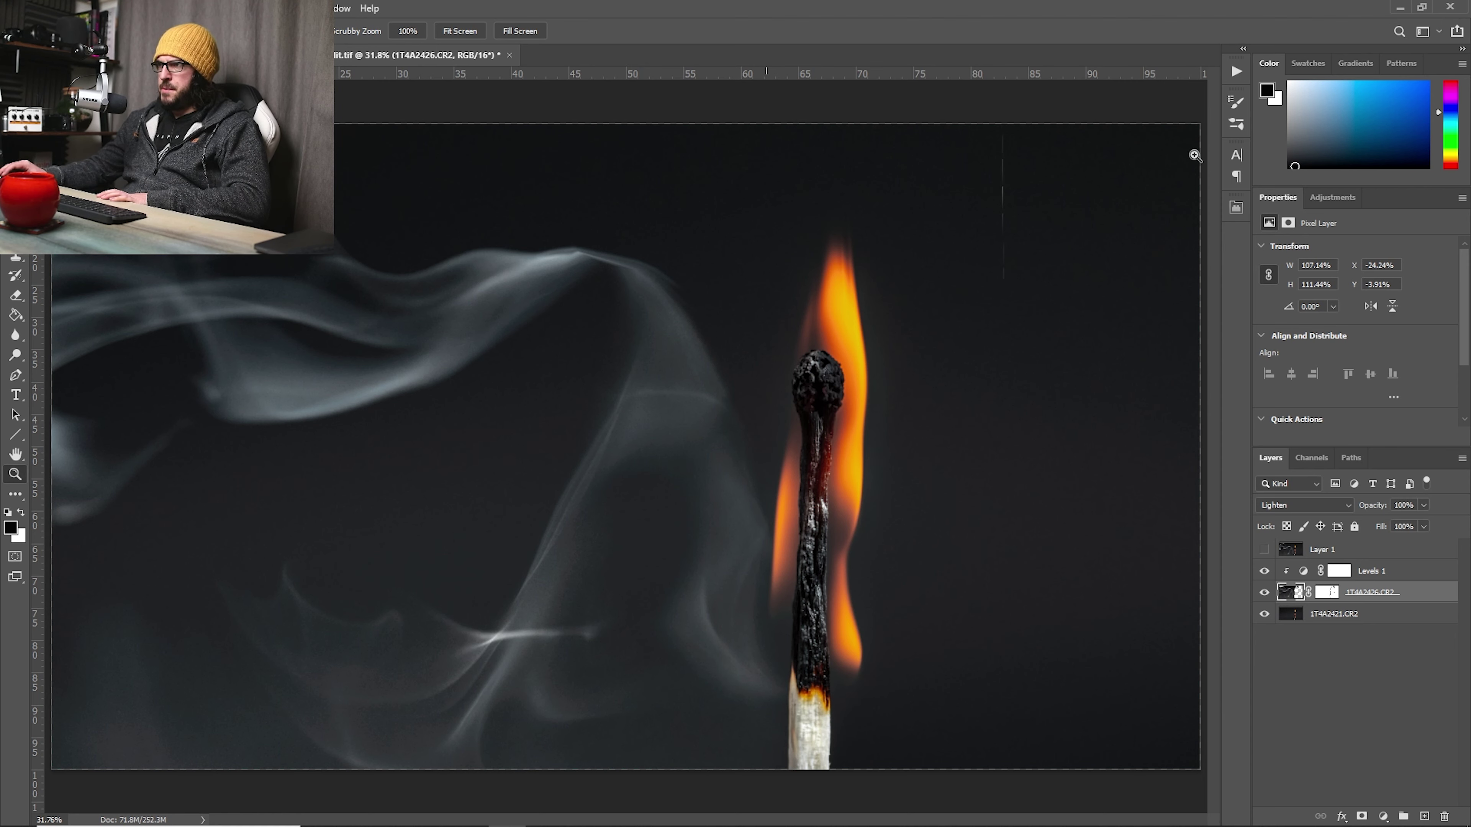
Step: Paint black on the smoke layer's mask to hide the thin vertical line to the right of the flame
left_click(1327, 591)
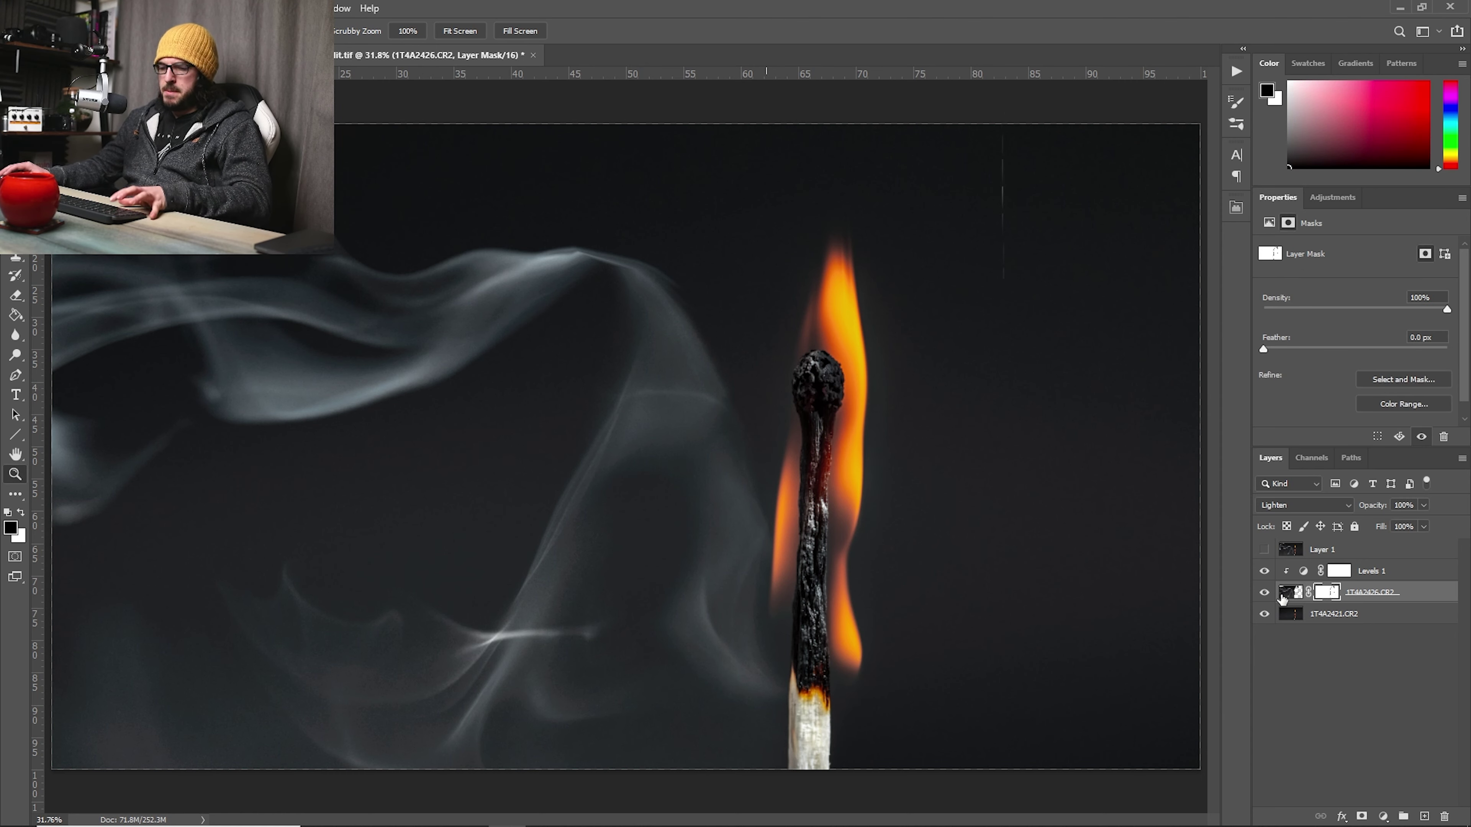
key("v")
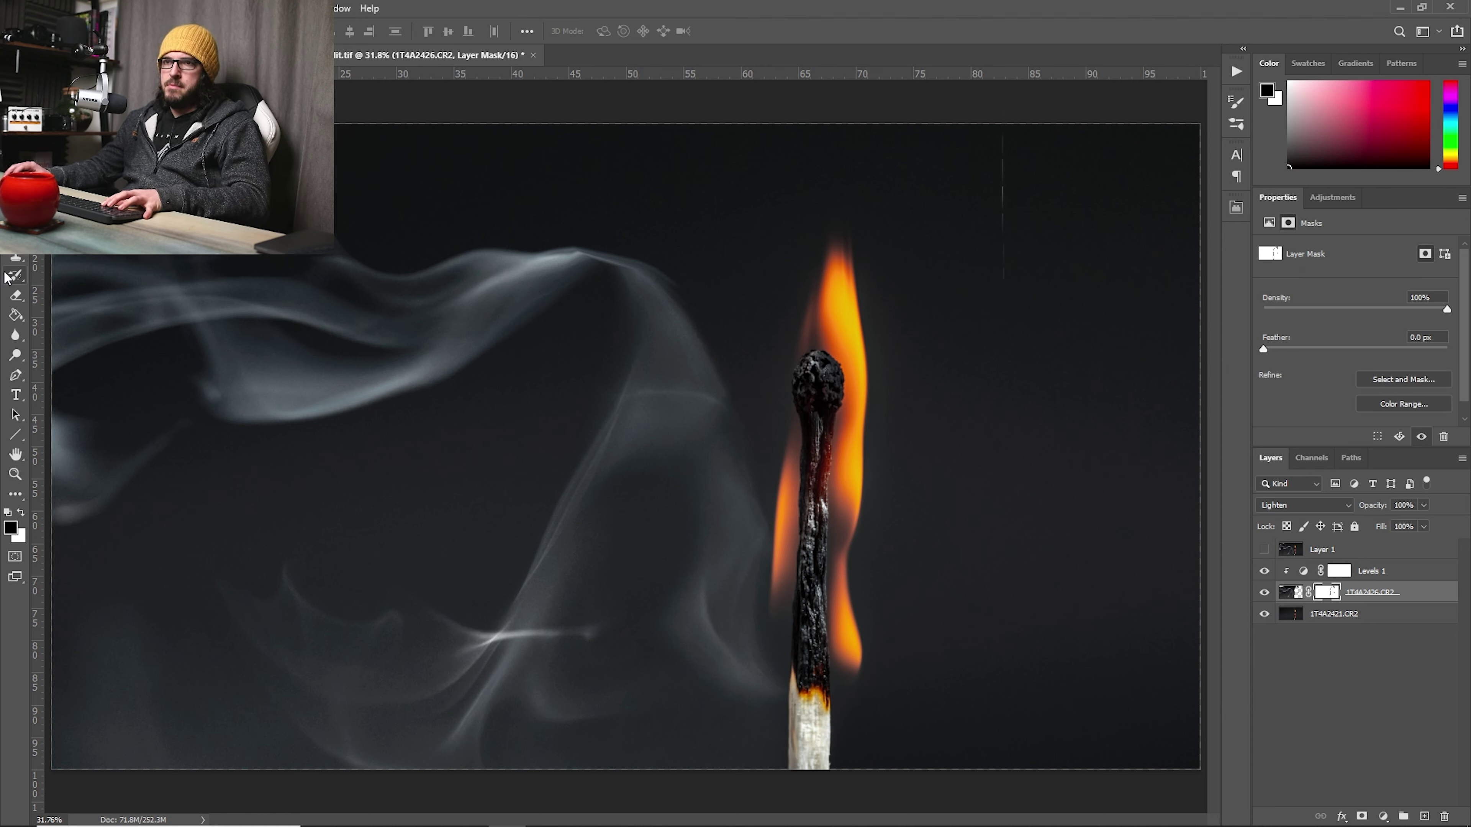
key("b")
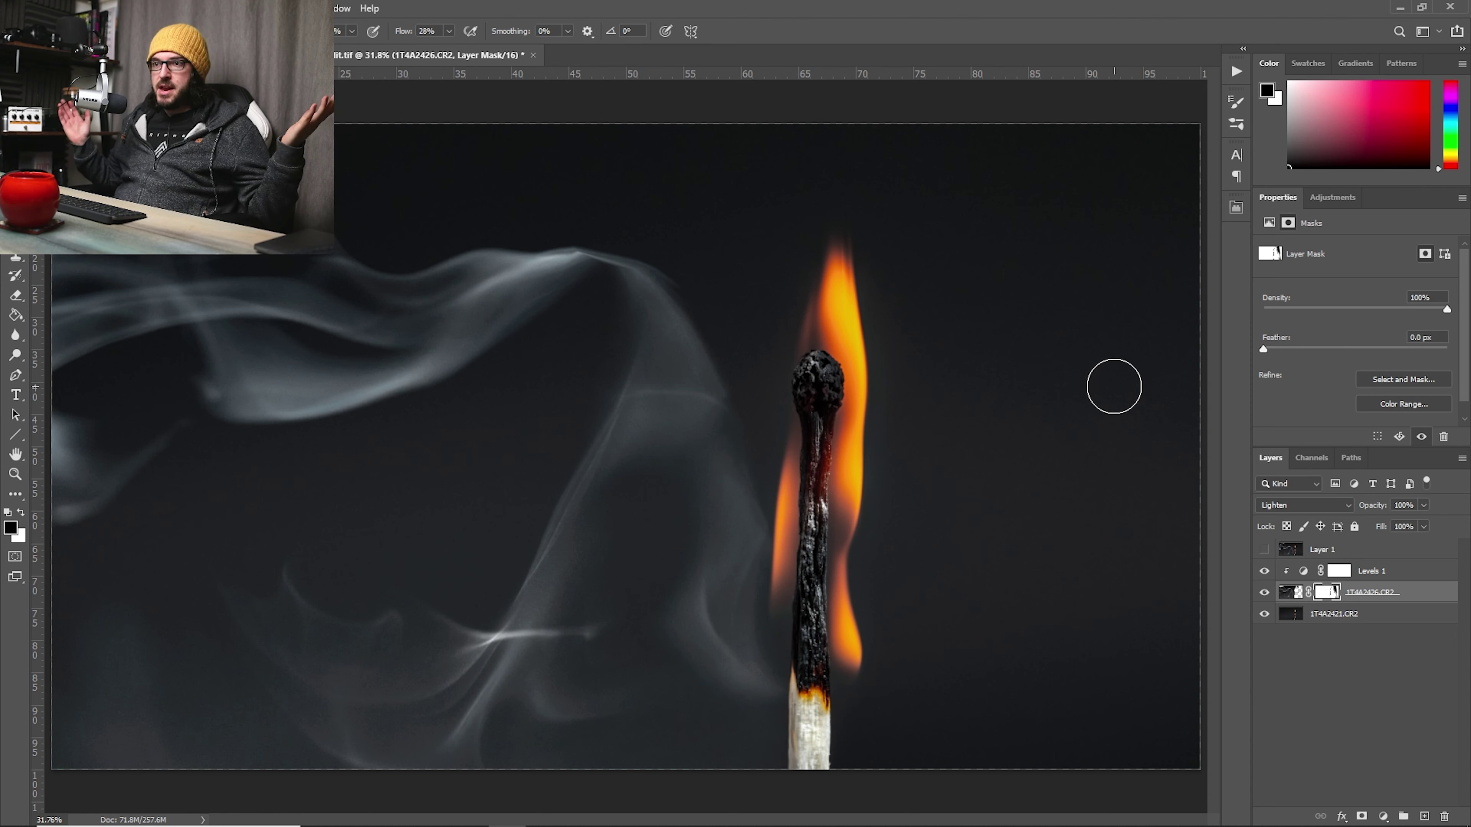
Step: Save the warped composite and switch to Lightroom to view the updated photo
key("ctrl+s")
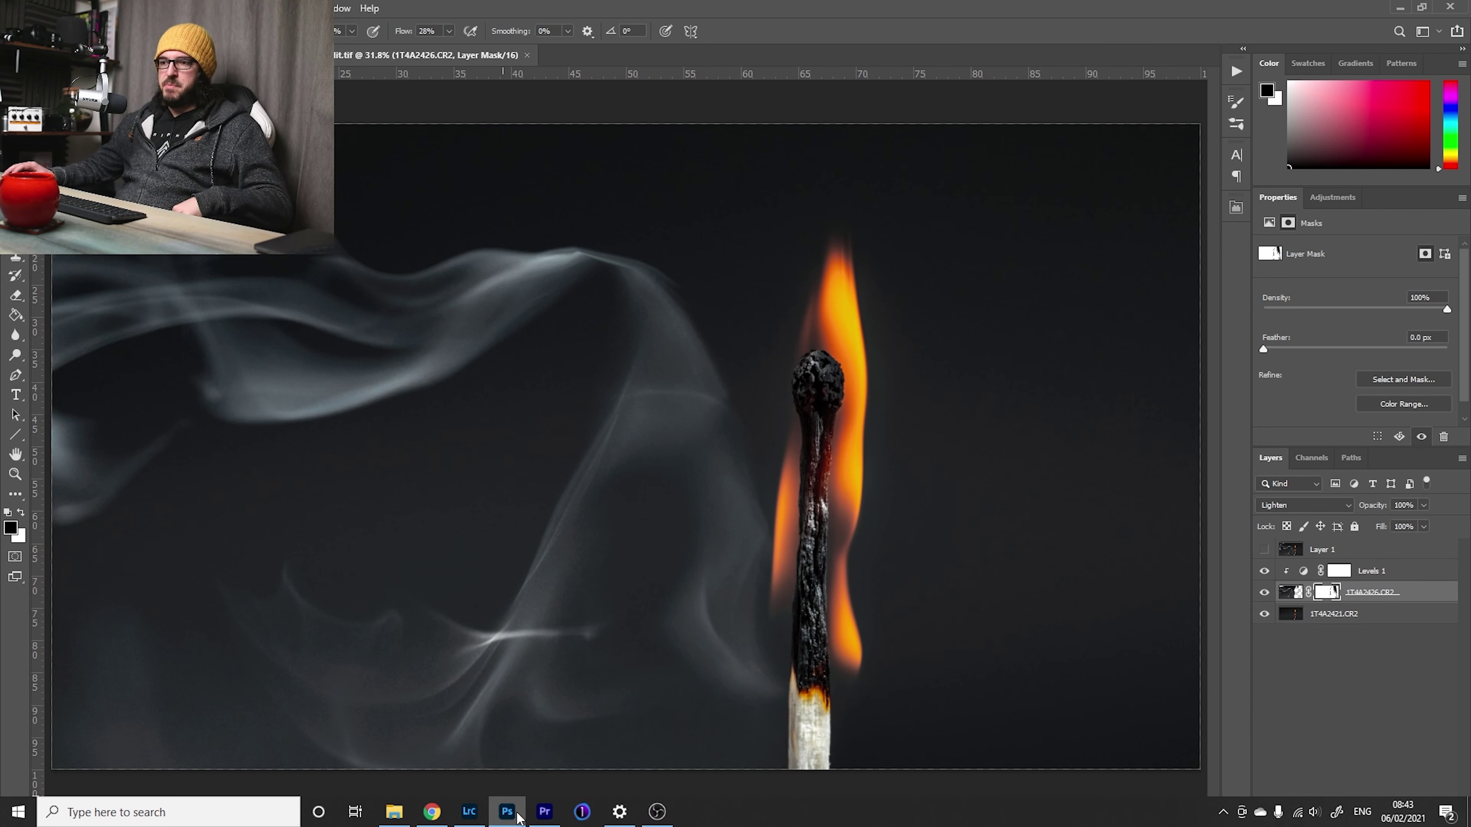
left_click(472, 818)
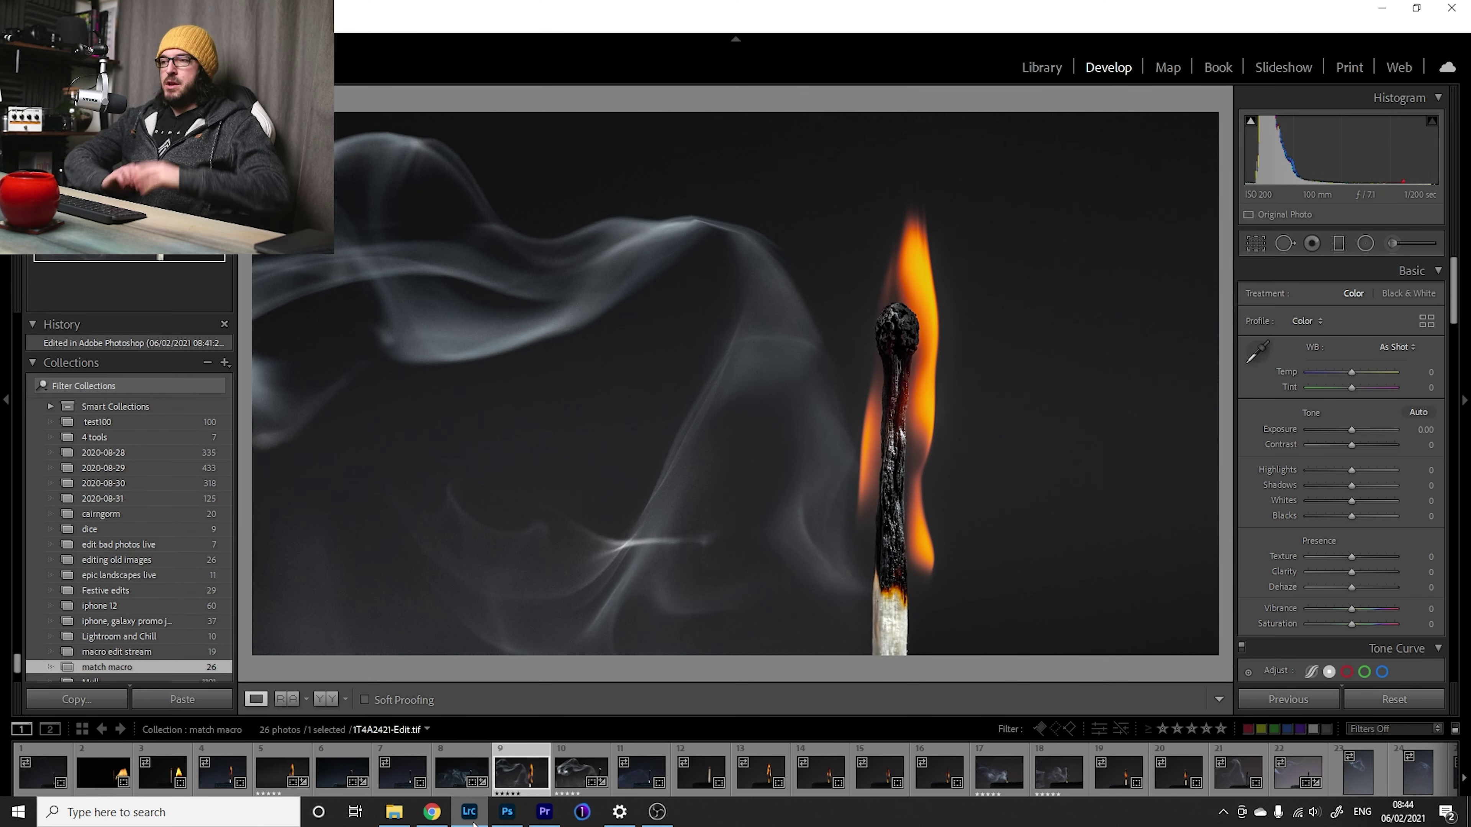